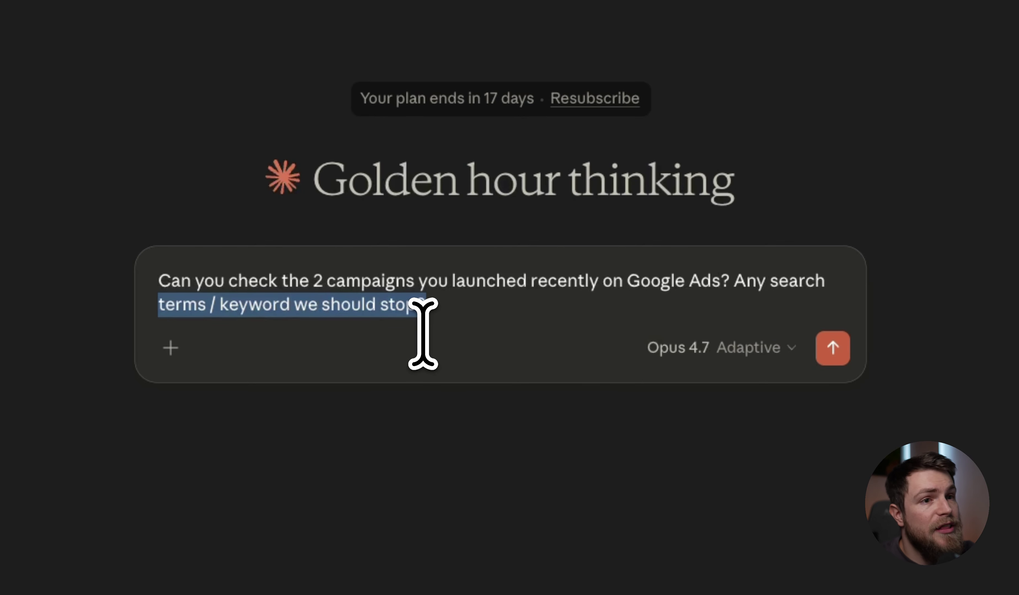
# Submit the prompt asking to check the 2 recently launched Google Ads campaigns for search terms or keywords to stop.
pyautogui.click(476, 304)
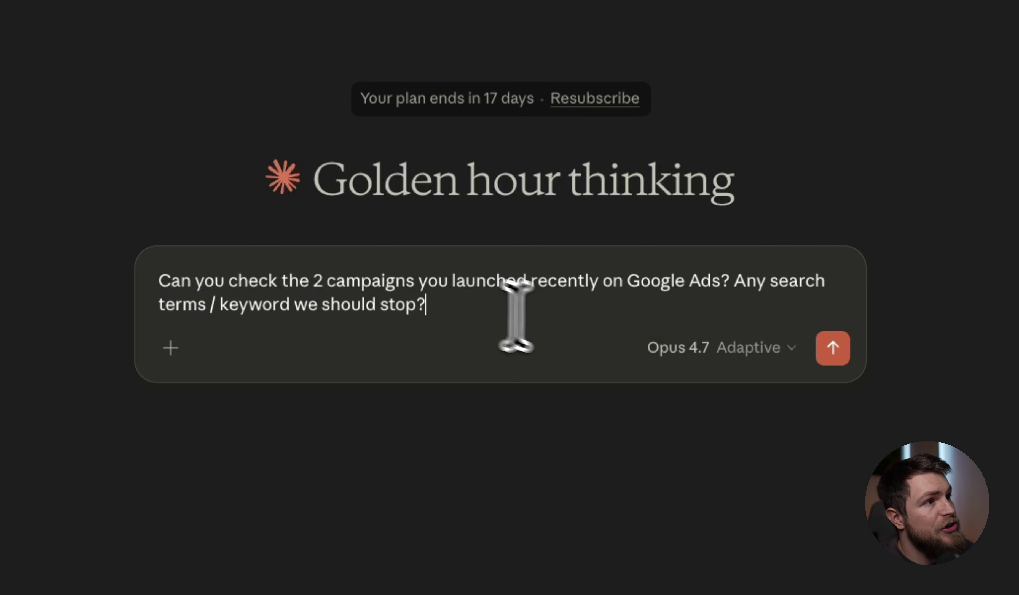
pyautogui.click(831, 349)
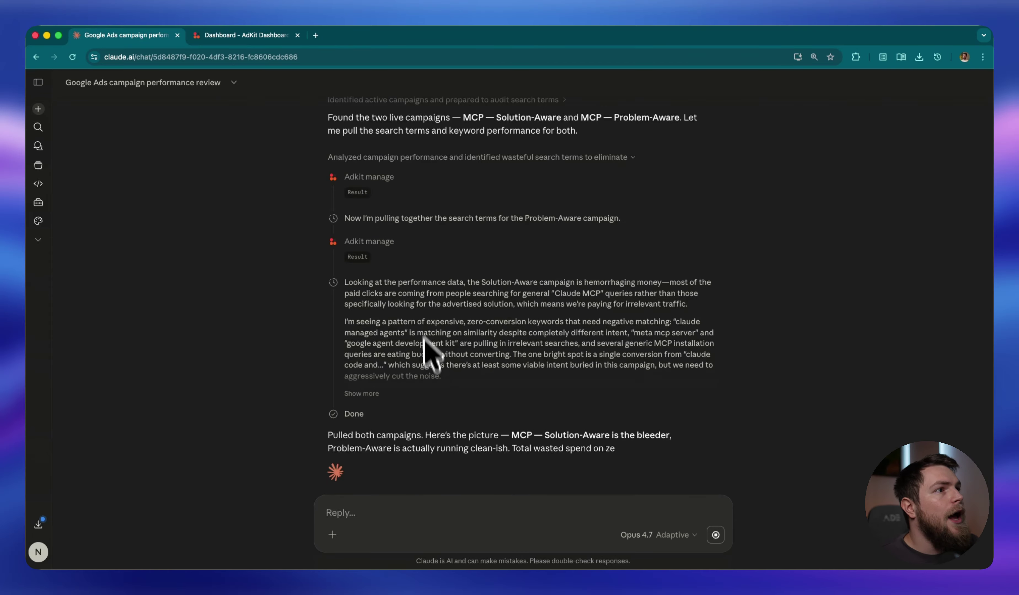
# Read the campaign performance analysis, covering the tool results and the core problem on the Solution-Aware campaign.
pyautogui.scroll(3, 420, 307)
pyautogui.scroll(-3, 409, 319)
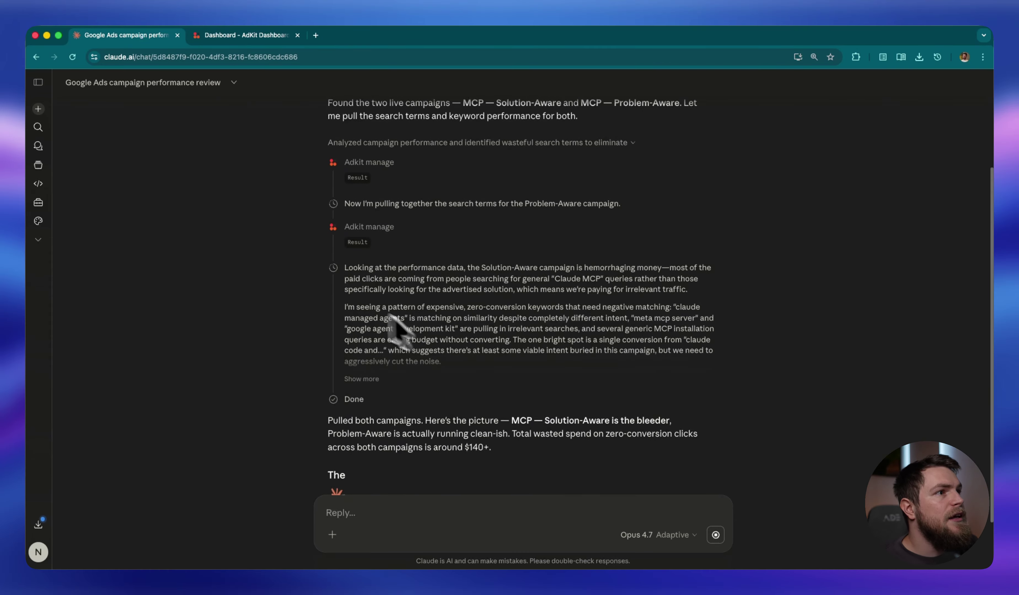
pyautogui.scroll(1, 391, 317)
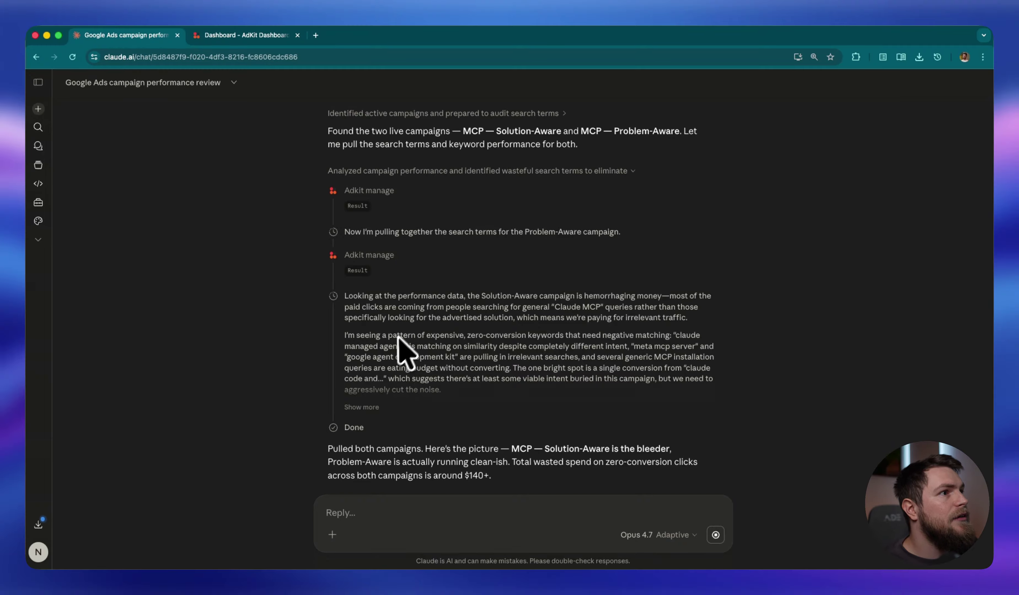
pyautogui.scroll(-10, 471, 320)
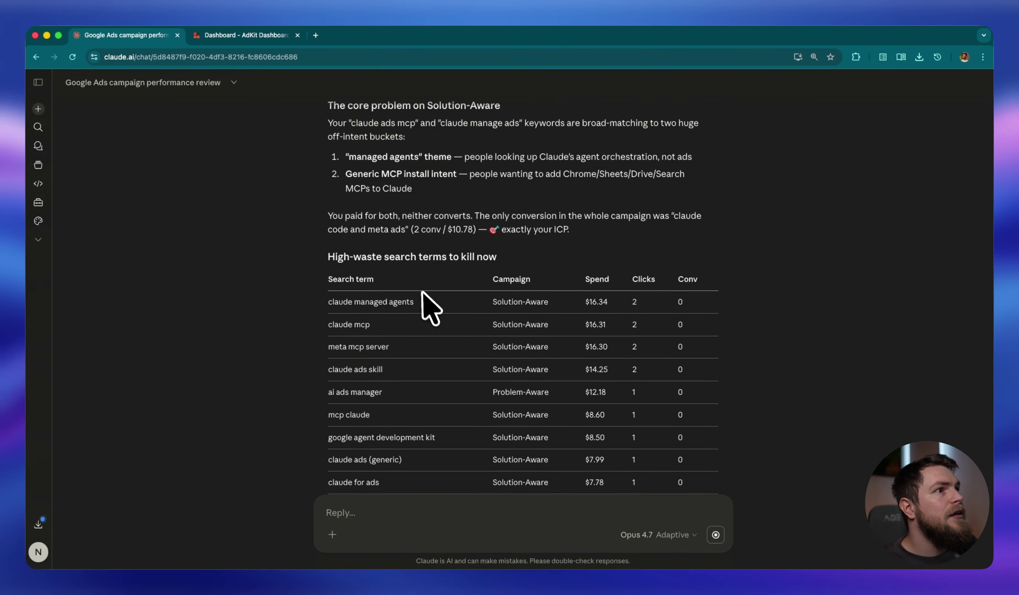
pyautogui.scroll(3, 429, 311)
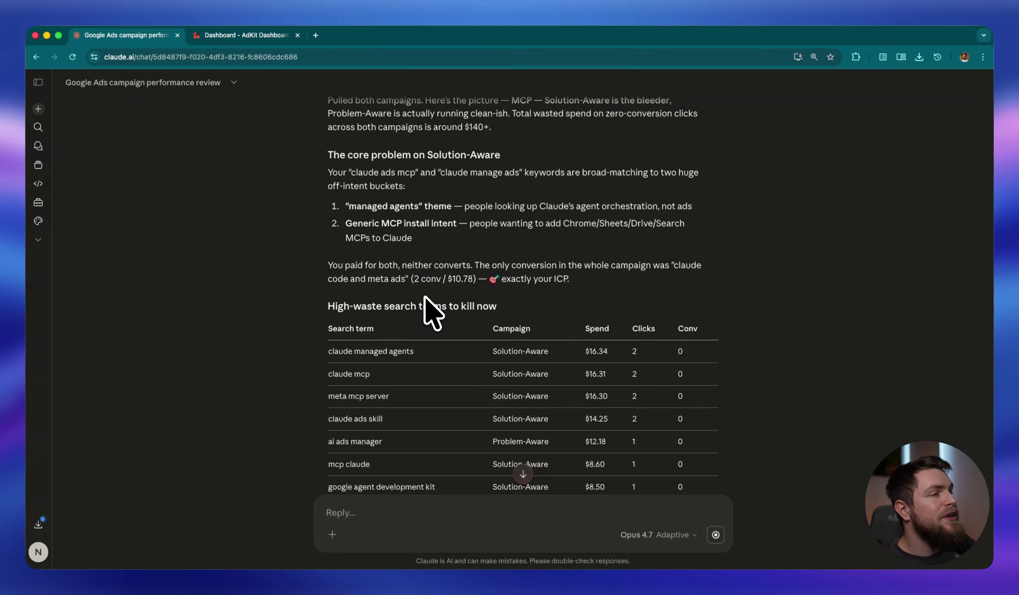
pyautogui.scroll(10, 424, 297)
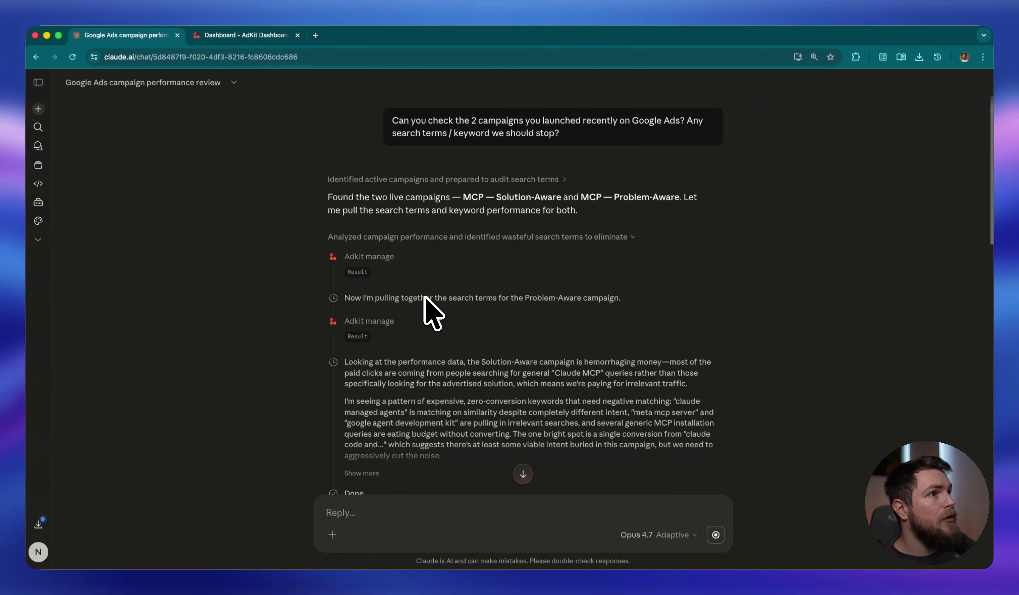
pyautogui.scroll(-6, 423, 300)
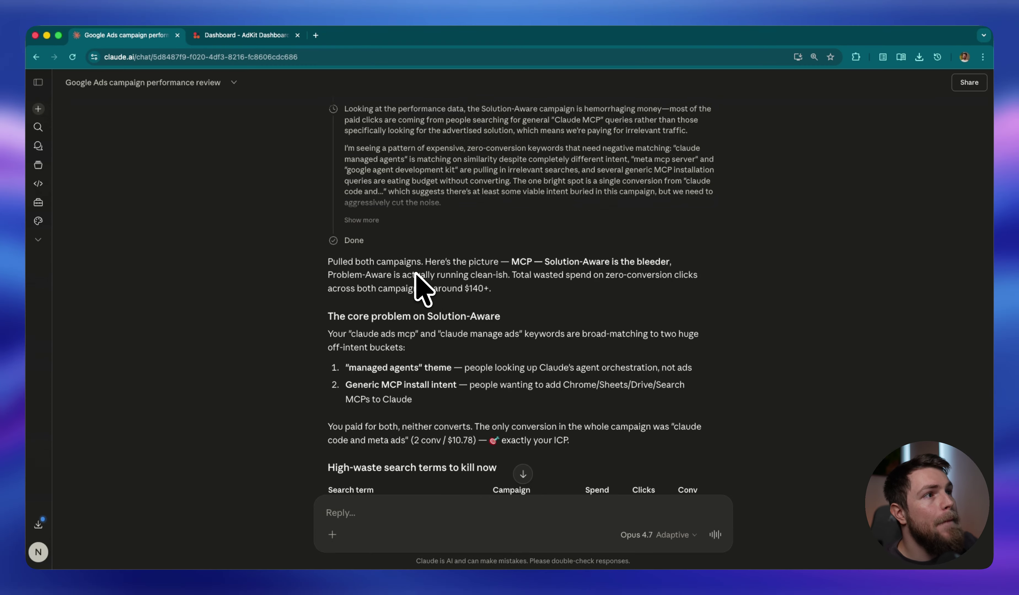
pyautogui.scroll(-5, 415, 273)
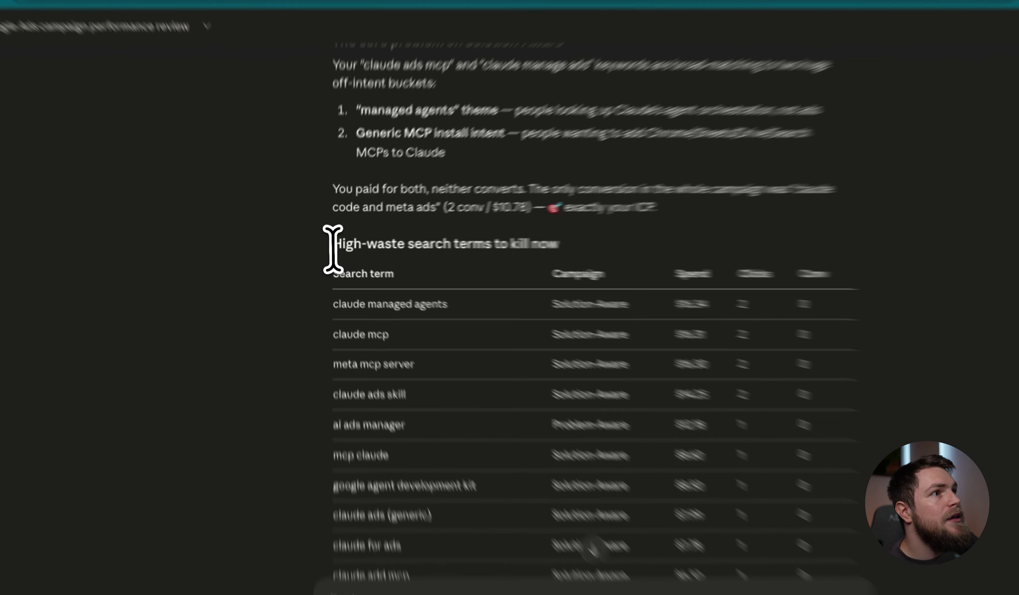
# Examine the high-waste search terms table, focusing on the "claude managed agents" term.
pyautogui.moveTo(325, 245); pyautogui.dragTo(381, 246)
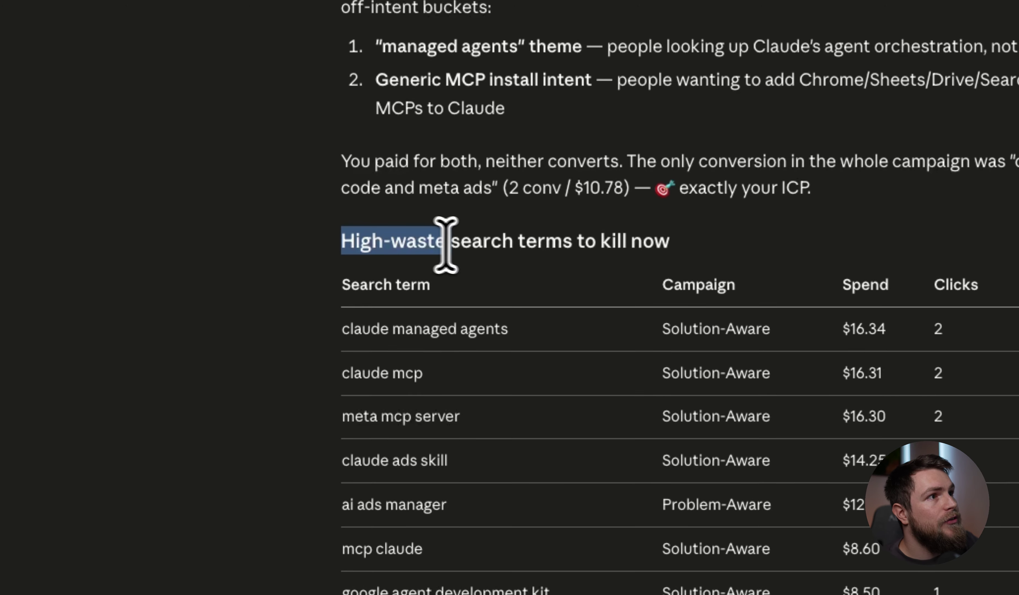
pyautogui.moveTo(445, 245); pyautogui.dragTo(697, 245)
pyautogui.click(697, 246)
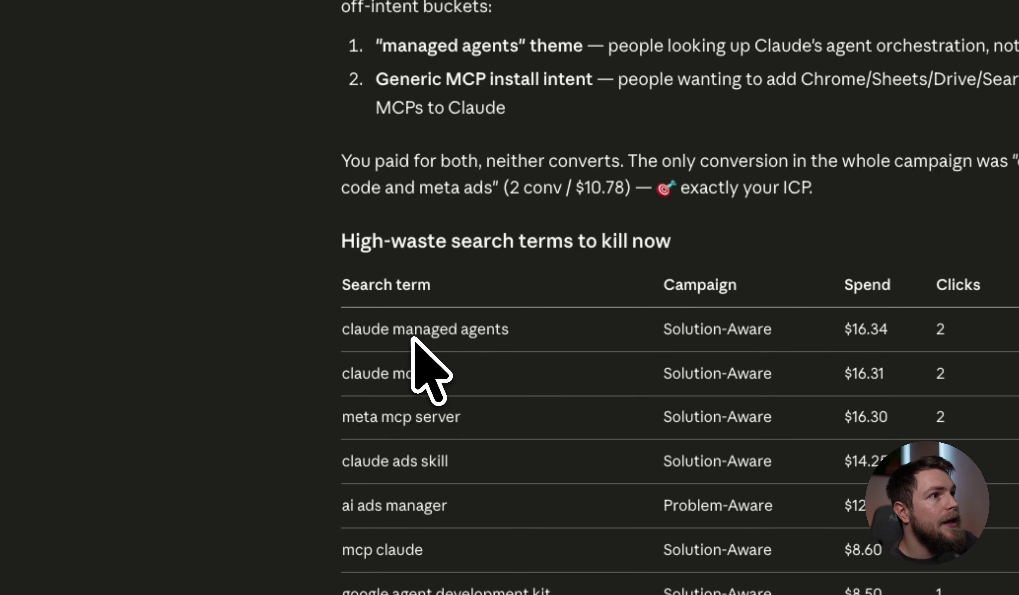
pyautogui.moveTo(343, 332); pyautogui.dragTo(528, 344)
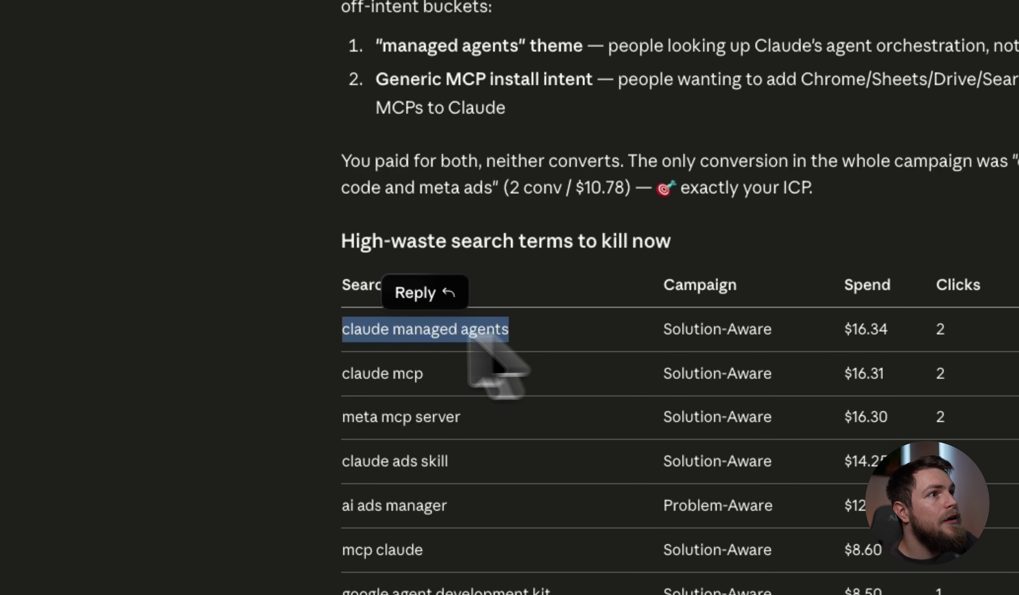
pyautogui.tripleClick(462, 335)
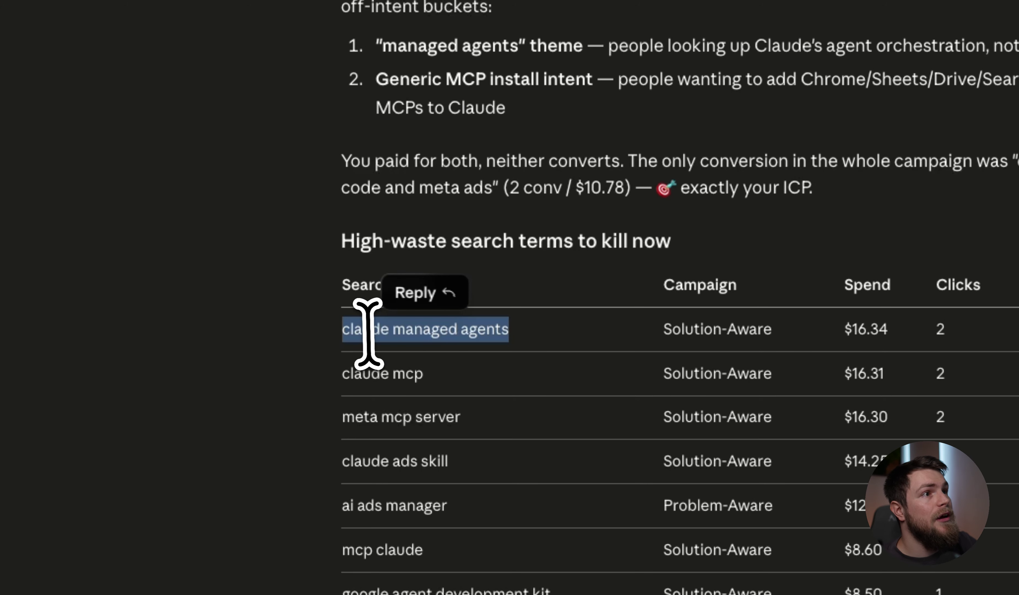
pyautogui.click(471, 333)
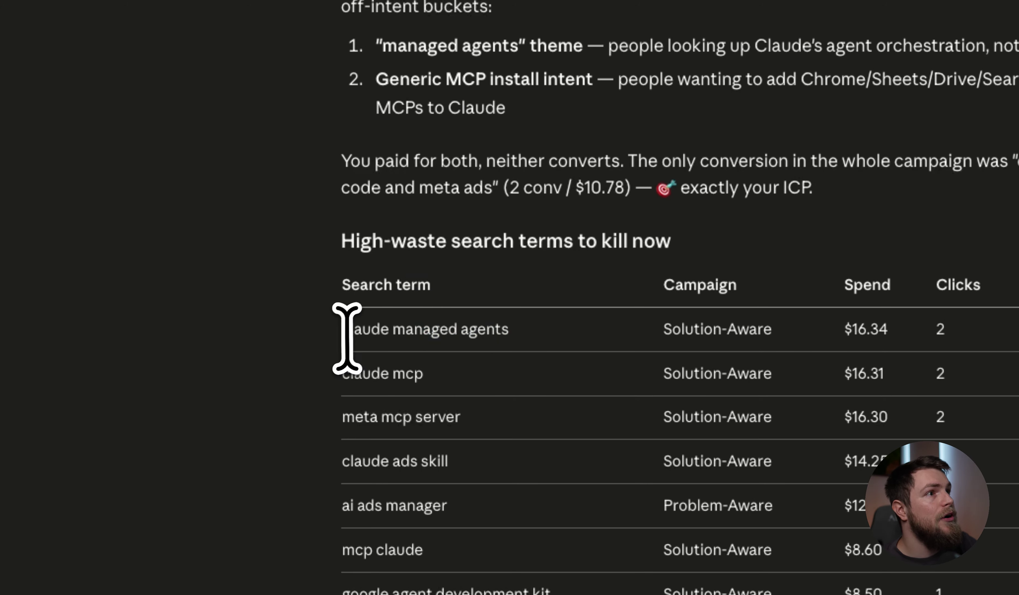
pyautogui.moveTo(342, 332); pyautogui.dragTo(390, 332)
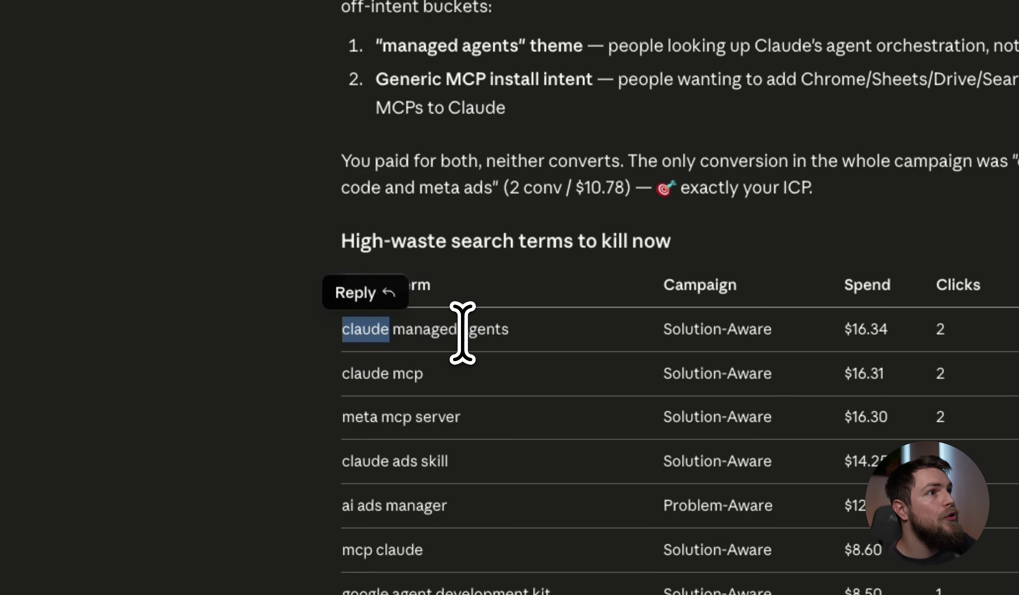
pyautogui.moveTo(462, 333); pyautogui.dragTo(494, 332)
pyautogui.moveTo(406, 330); pyautogui.dragTo(457, 334)
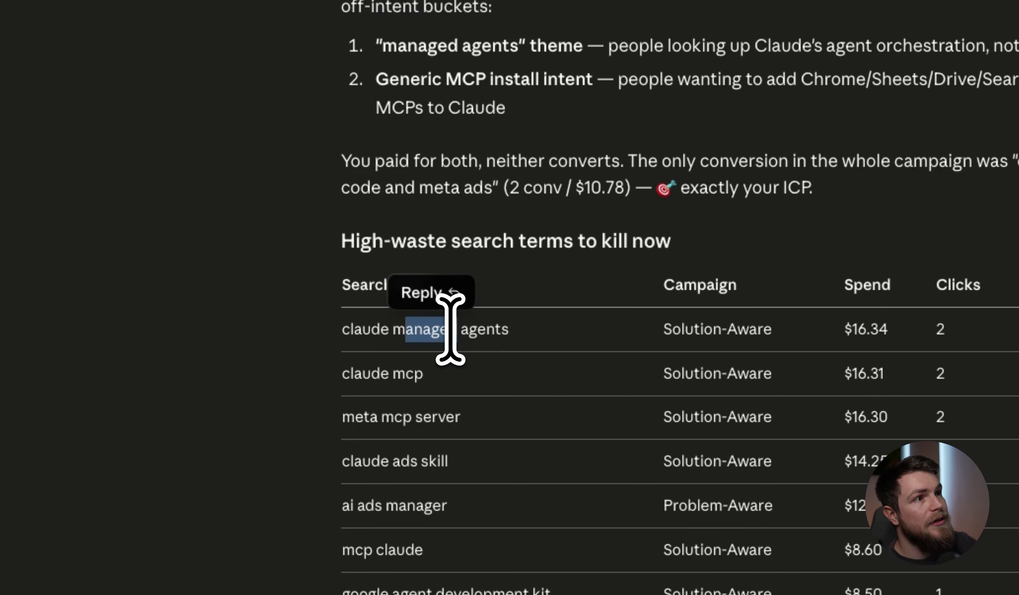
pyautogui.click(367, 334)
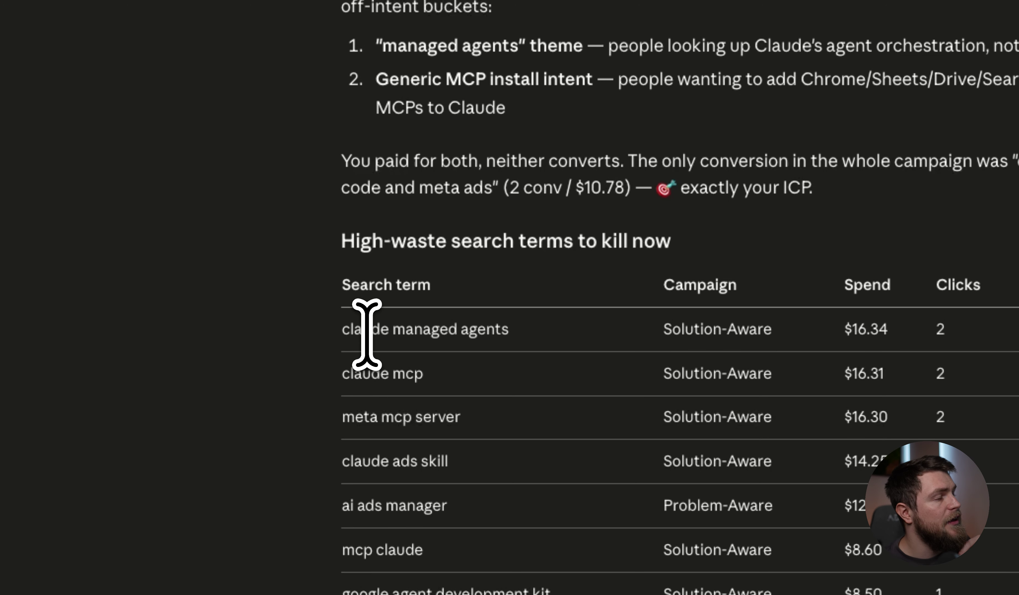
# Review the spend on high-waste search terms, including "claude mcp" and the remaining table rows.
pyautogui.scroll(3, 367, 334)
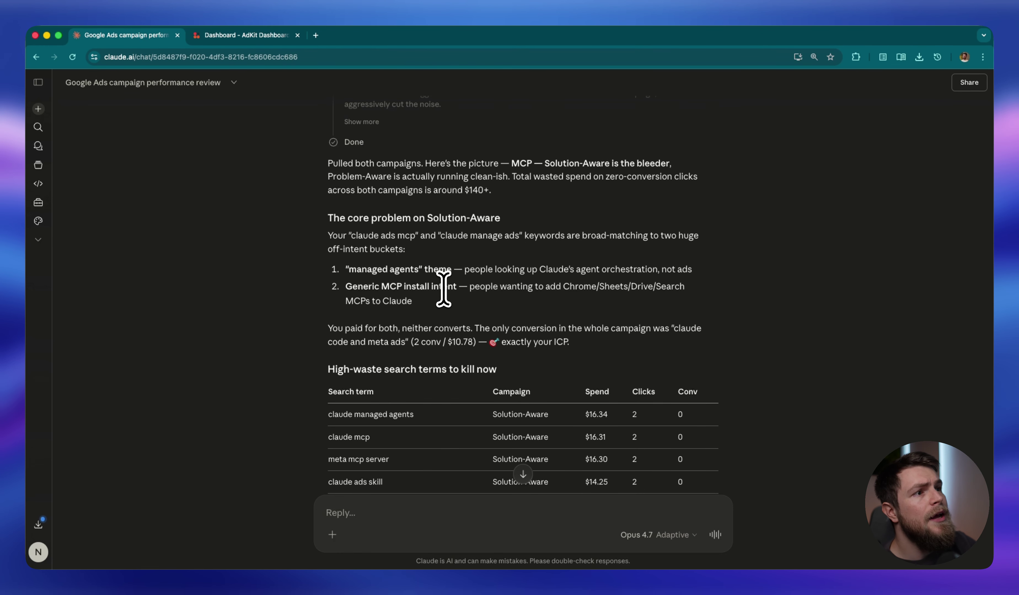
pyautogui.scroll(-2, 491, 352)
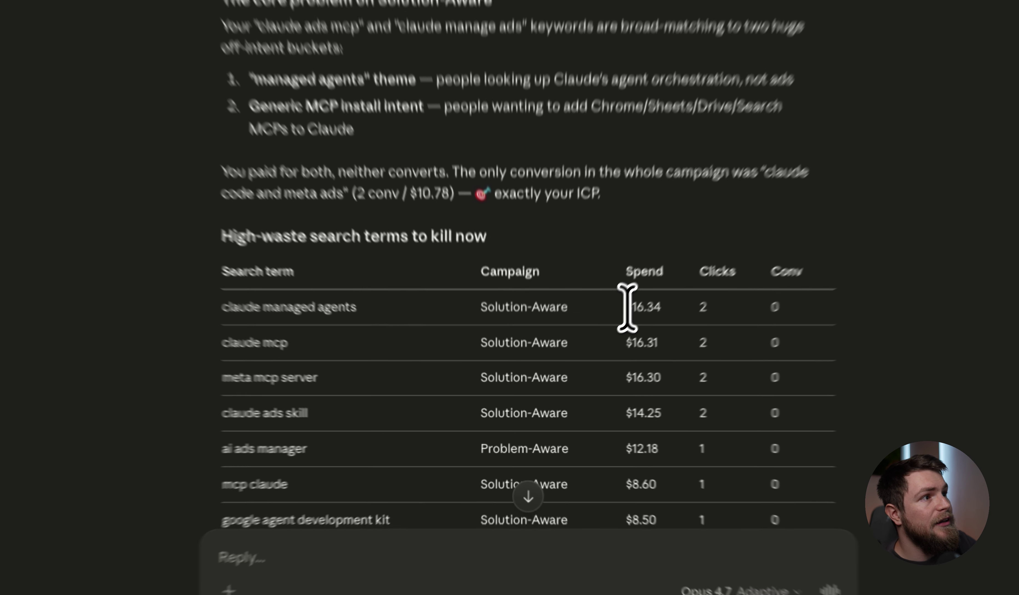
pyautogui.moveTo(586, 326); pyautogui.dragTo(613, 325)
pyautogui.click(695, 284)
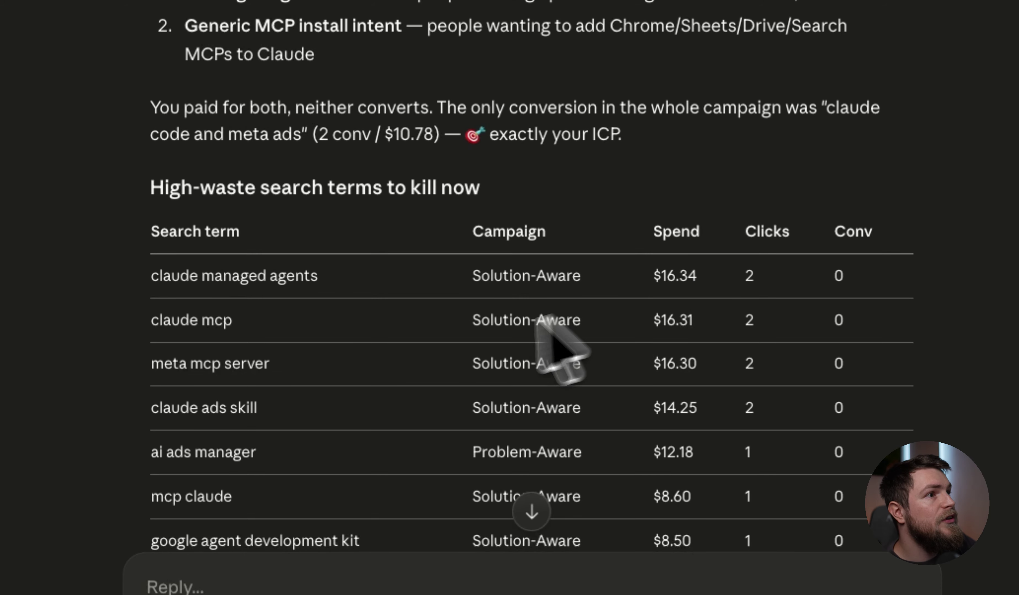
pyautogui.moveTo(109, 322); pyautogui.dragTo(266, 322)
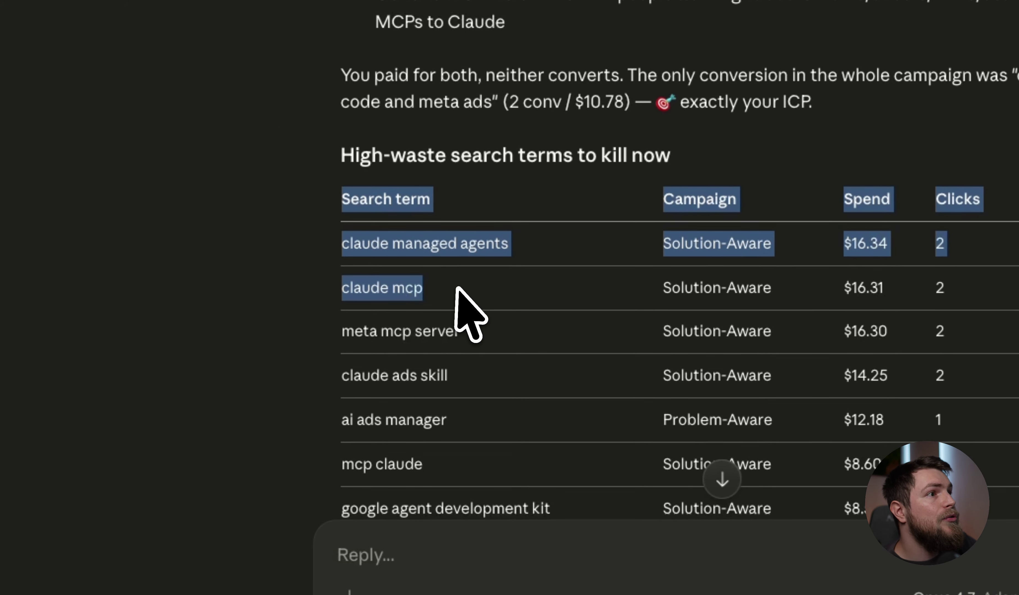
pyautogui.click(245, 323)
pyautogui.moveTo(338, 289); pyautogui.dragTo(403, 291)
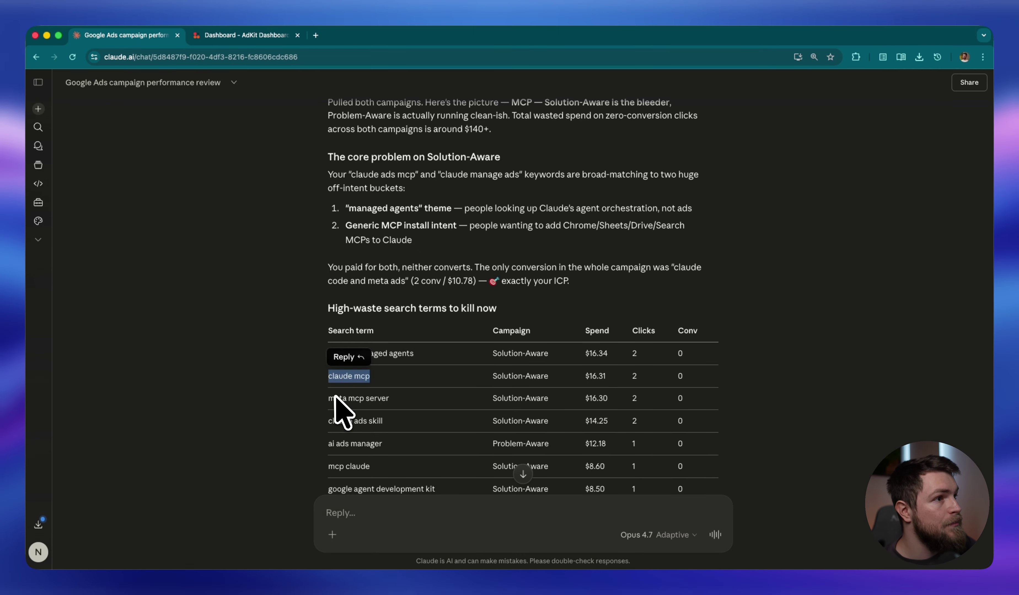
pyautogui.click(393, 388)
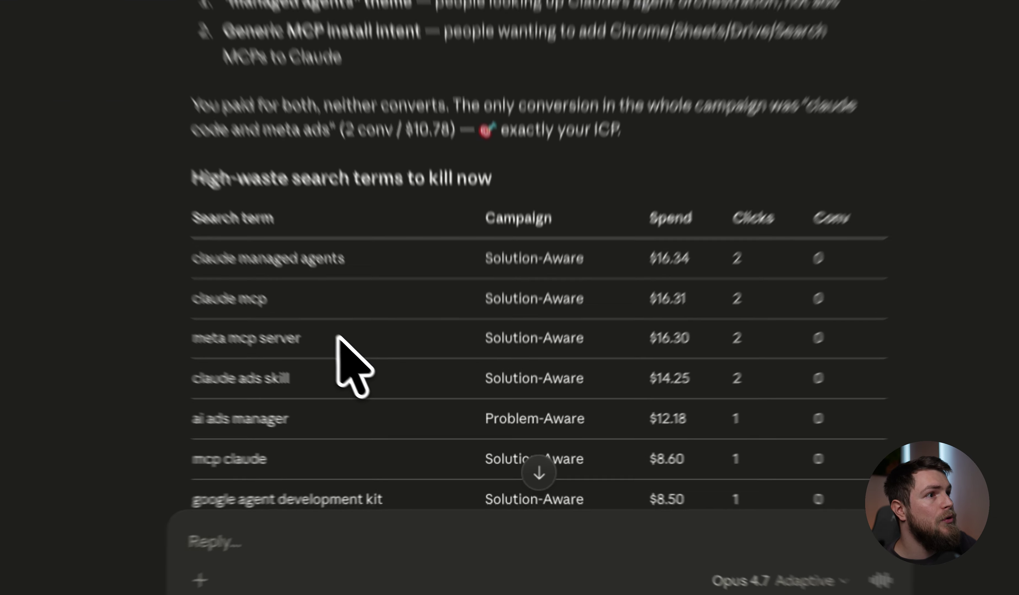
pyautogui.scroll(-3, 341, 325)
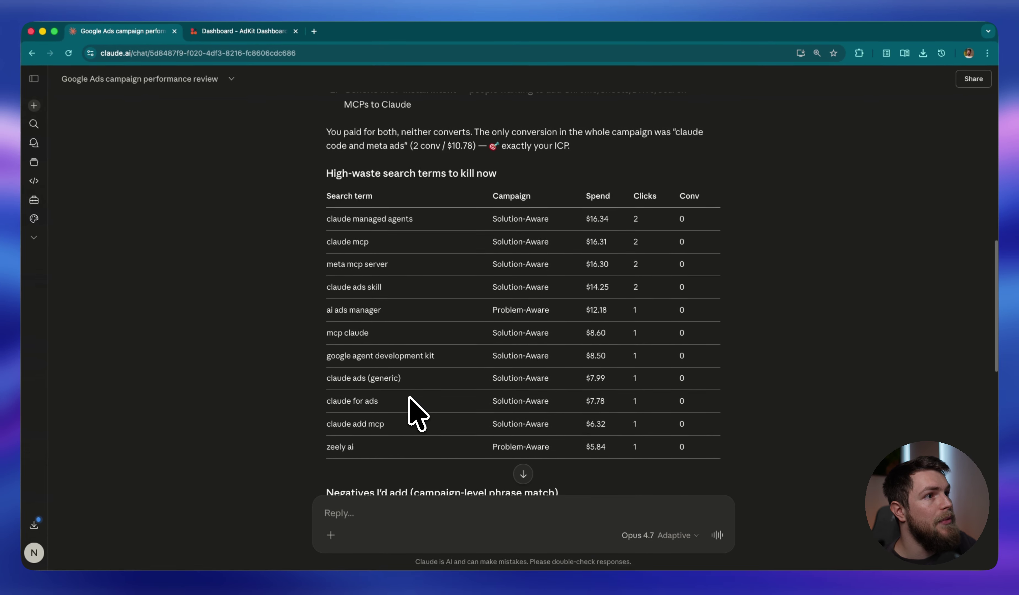
# Examine the proposed campaign-level phrase-match negatives for Solution-Aware, especially the managed agents group, and those for Problem-Aware.
pyautogui.scroll(-6, 409, 399)
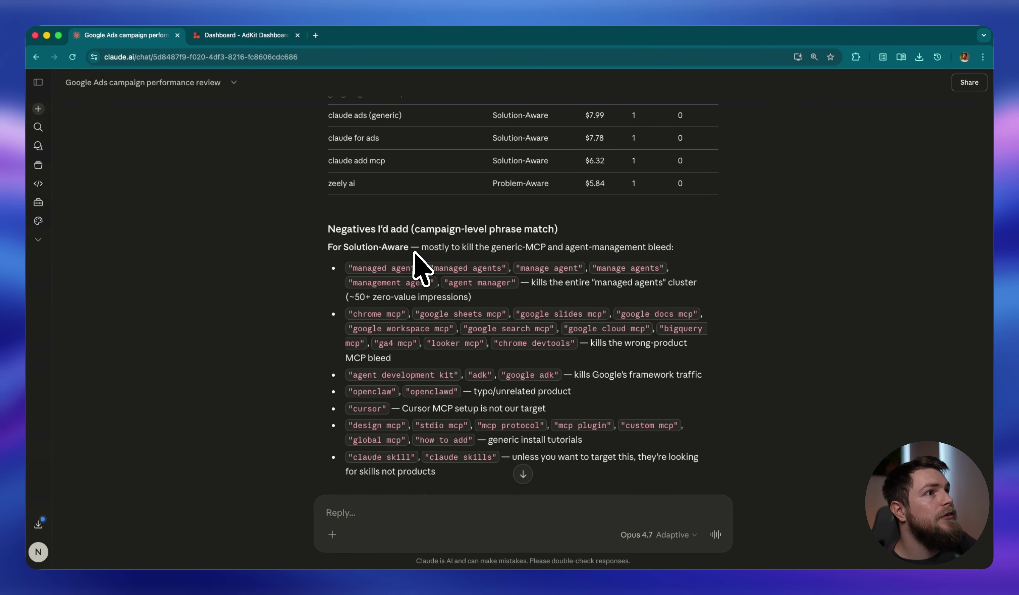
pyautogui.scroll(-1, 409, 262)
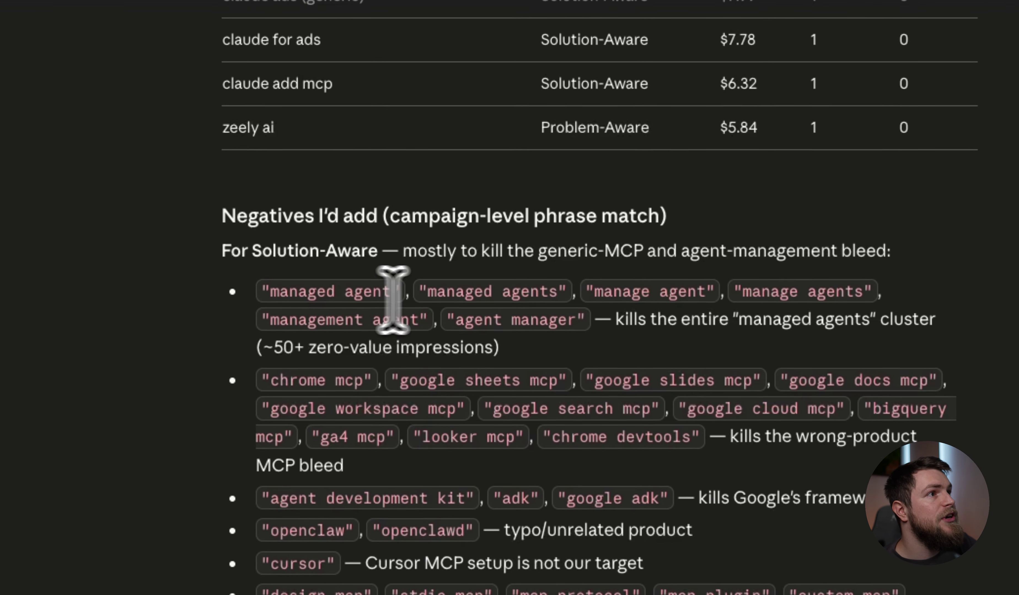
pyautogui.moveTo(434, 251); pyautogui.dragTo(495, 253)
pyautogui.moveTo(546, 298); pyautogui.dragTo(560, 295)
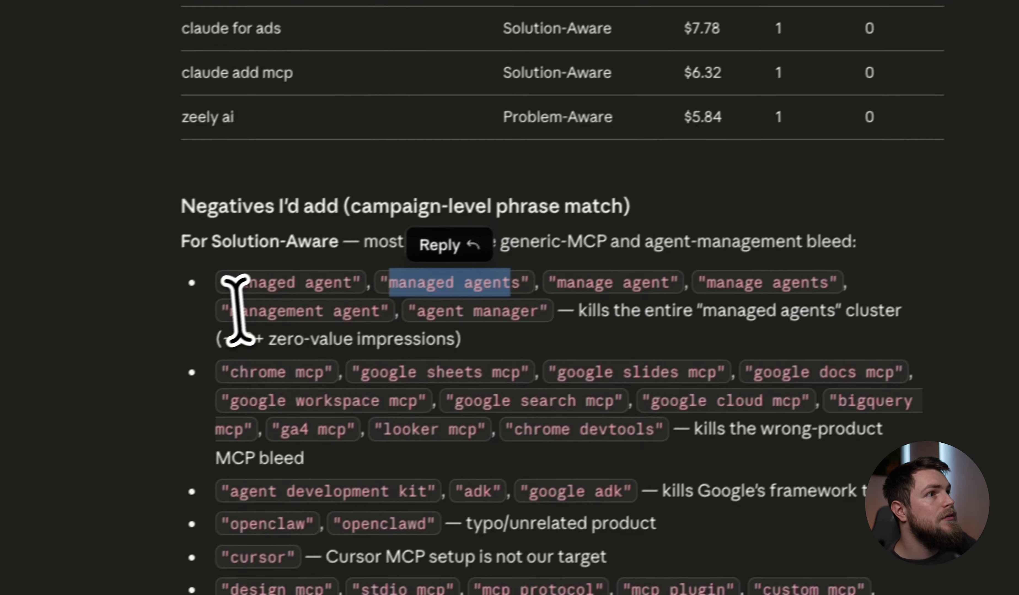
pyautogui.moveTo(278, 320); pyautogui.dragTo(422, 304)
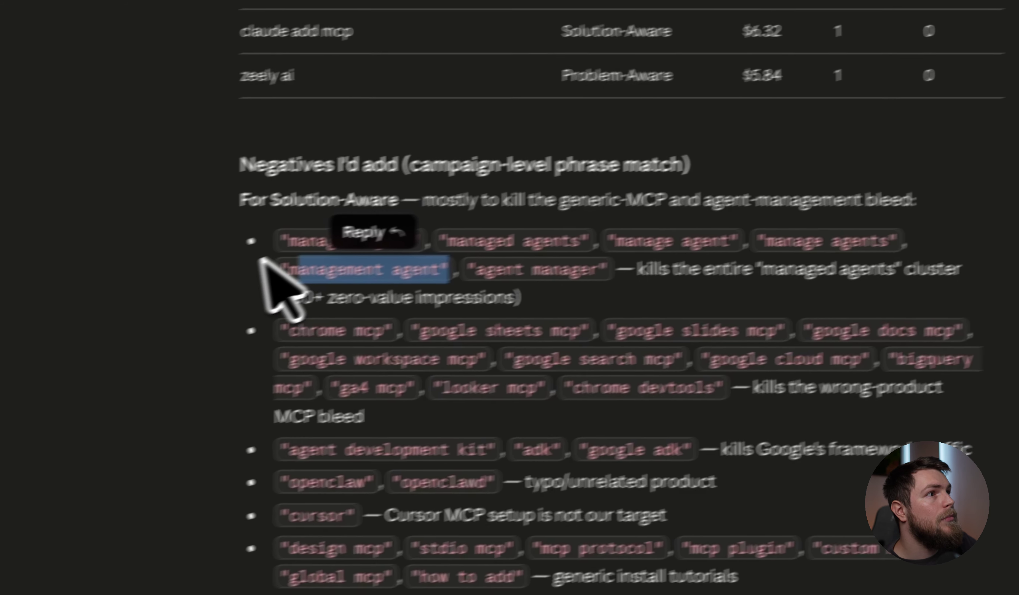
pyautogui.moveTo(218, 258); pyautogui.dragTo(515, 307)
pyautogui.moveTo(658, 270); pyautogui.dragTo(658, 271)
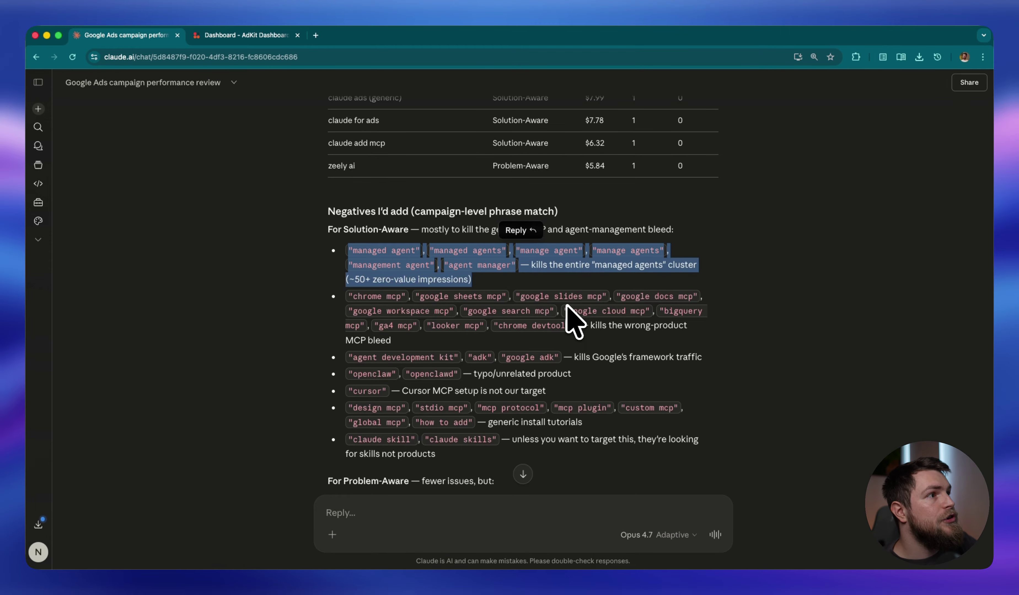
pyautogui.scroll(-4, 527, 323)
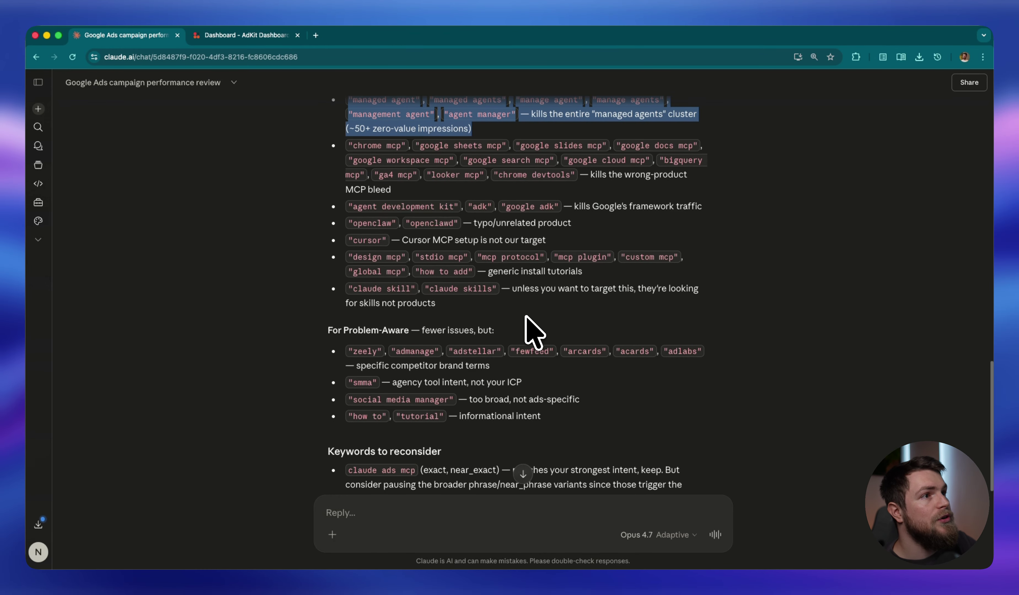
pyautogui.scroll(3, 528, 323)
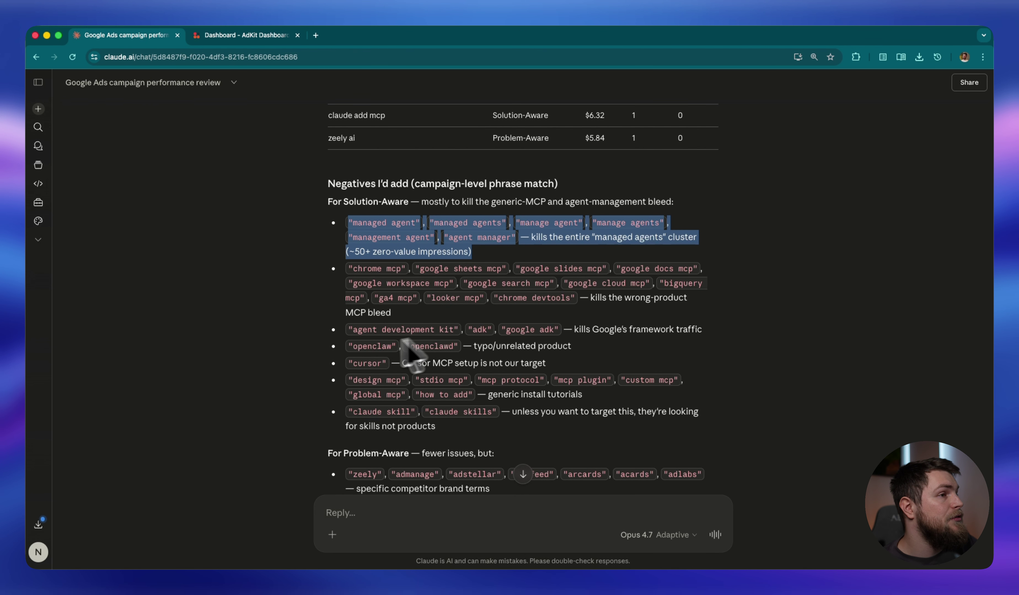
pyautogui.scroll(-2, 364, 358)
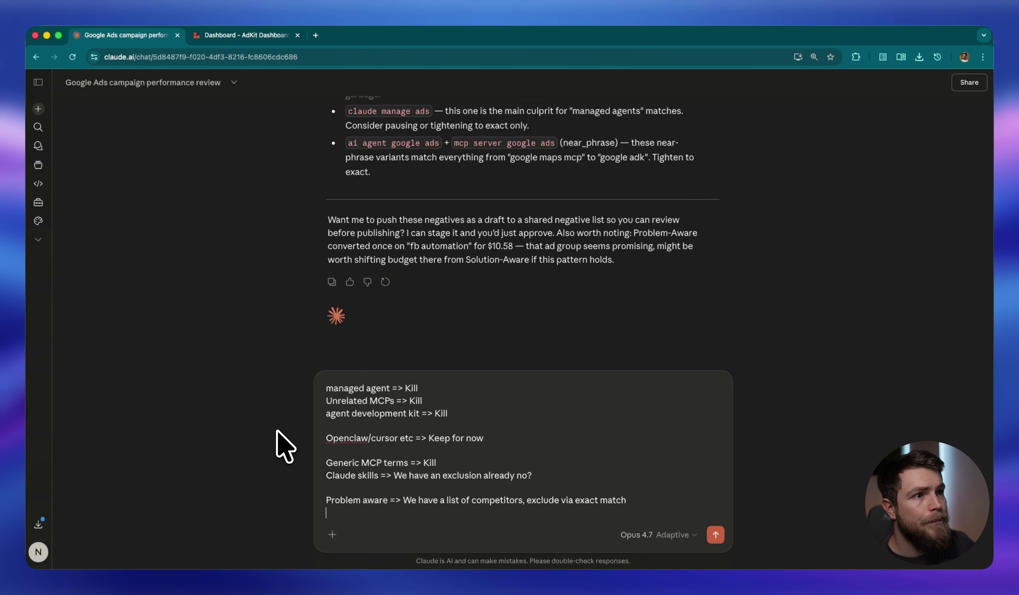
# Compare the drafted kill/keep reply with the suggested negatives and remove the empty line at its end.
pyautogui.scroll(10, 336, 250)
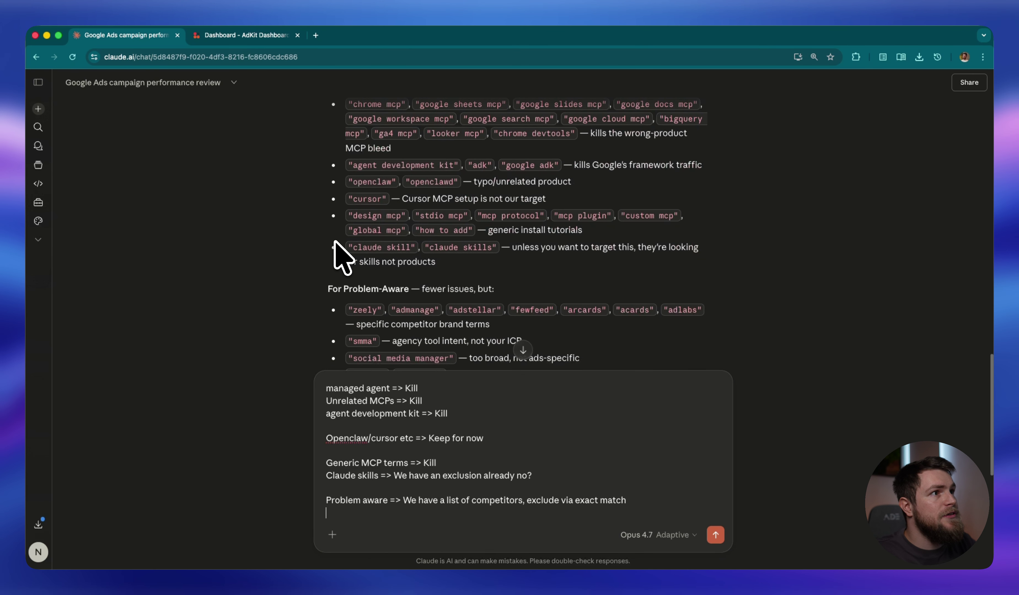
pyautogui.scroll(-8, 337, 250)
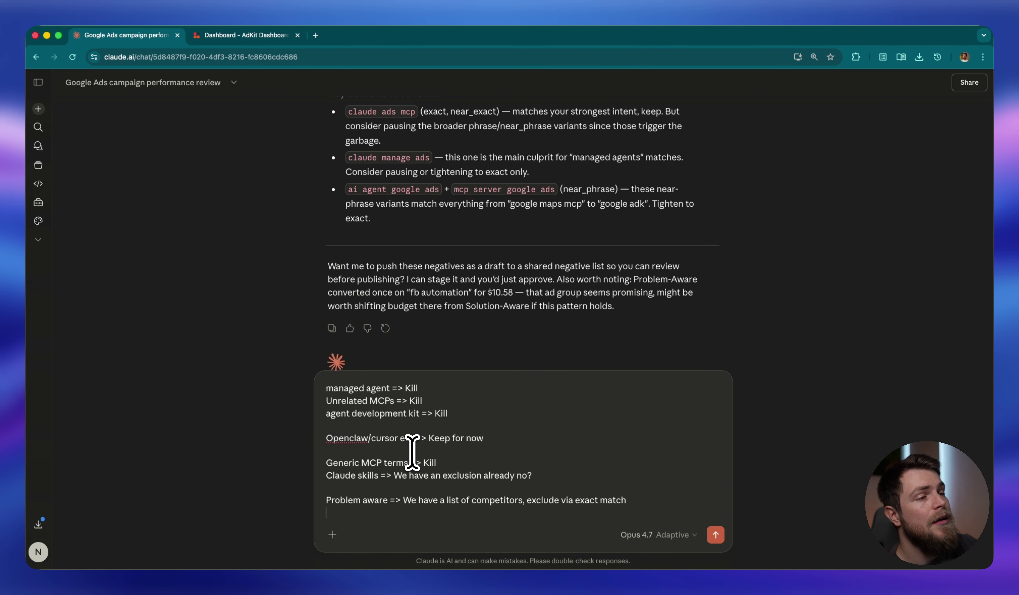
pyautogui.press('BackSpace')
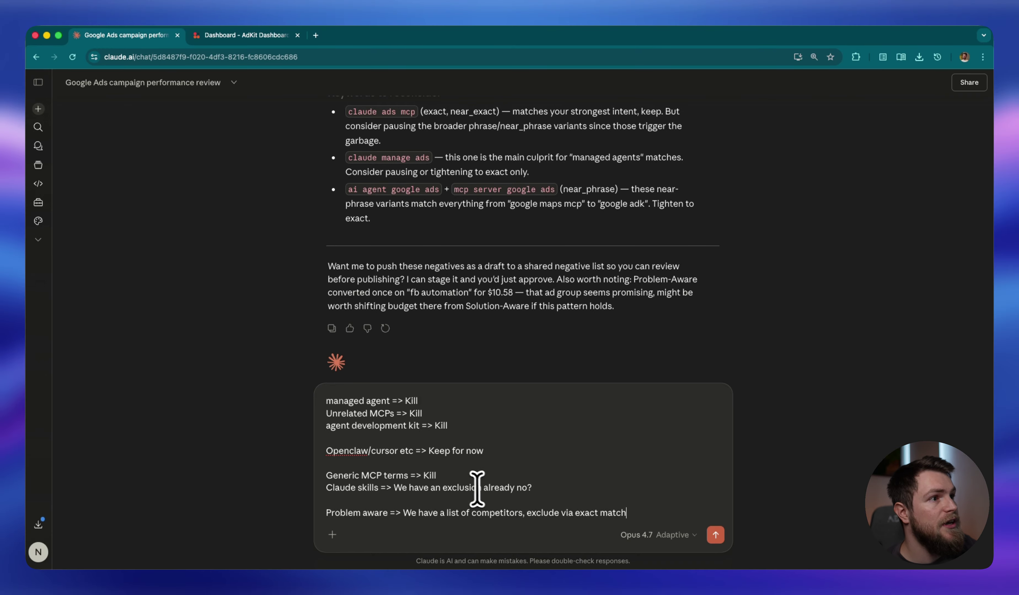
# Check the drafted kill/keep decisions, including the exact-match competitor exclusions, and send the reply to Claude.
pyautogui.scroll(5, 475, 487)
pyautogui.scroll(-5, 457, 454)
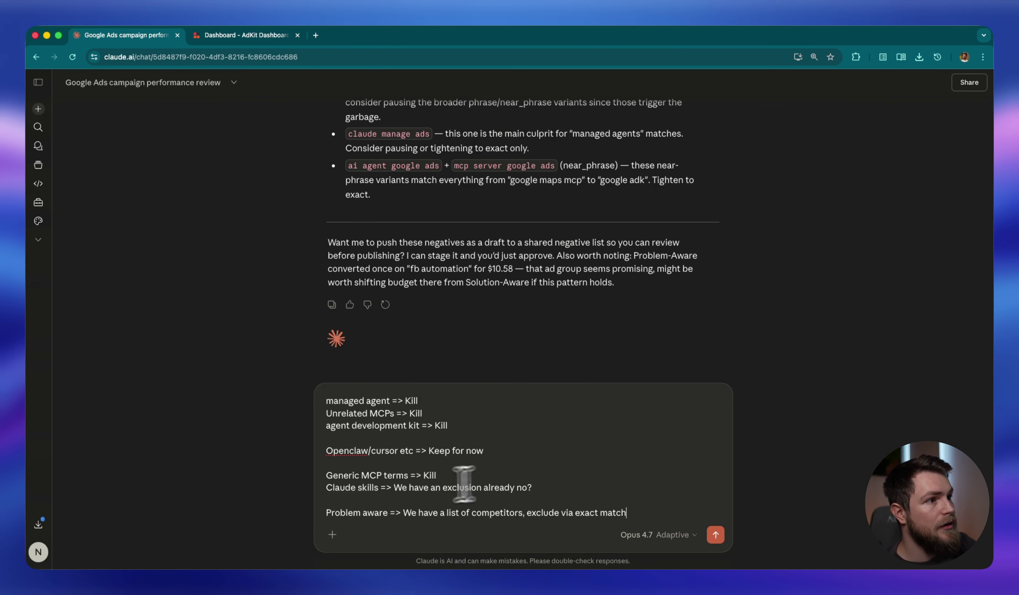
pyautogui.moveTo(423, 513); pyautogui.dragTo(522, 516)
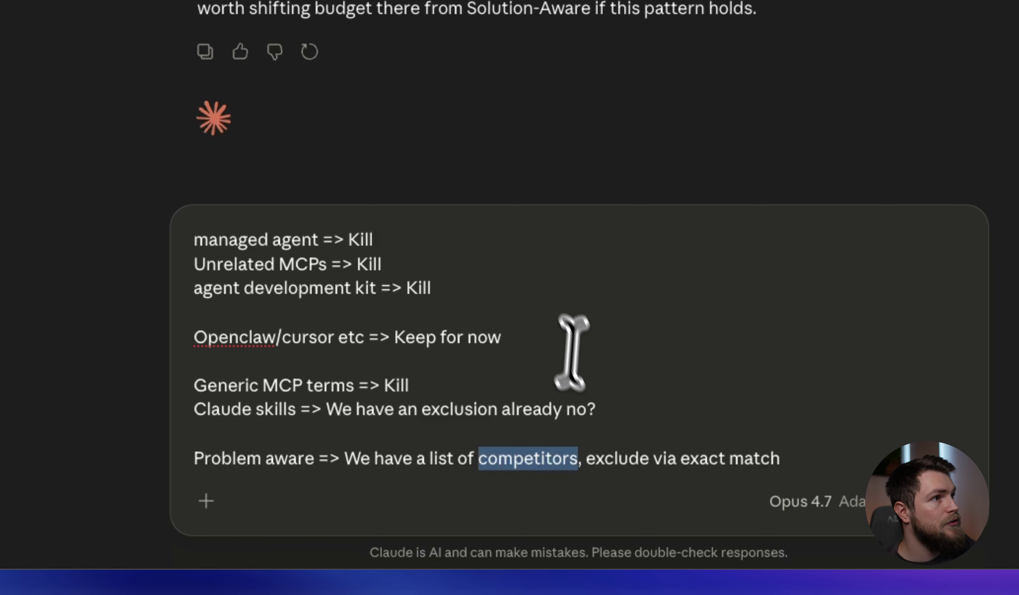
pyautogui.click(952, 507)
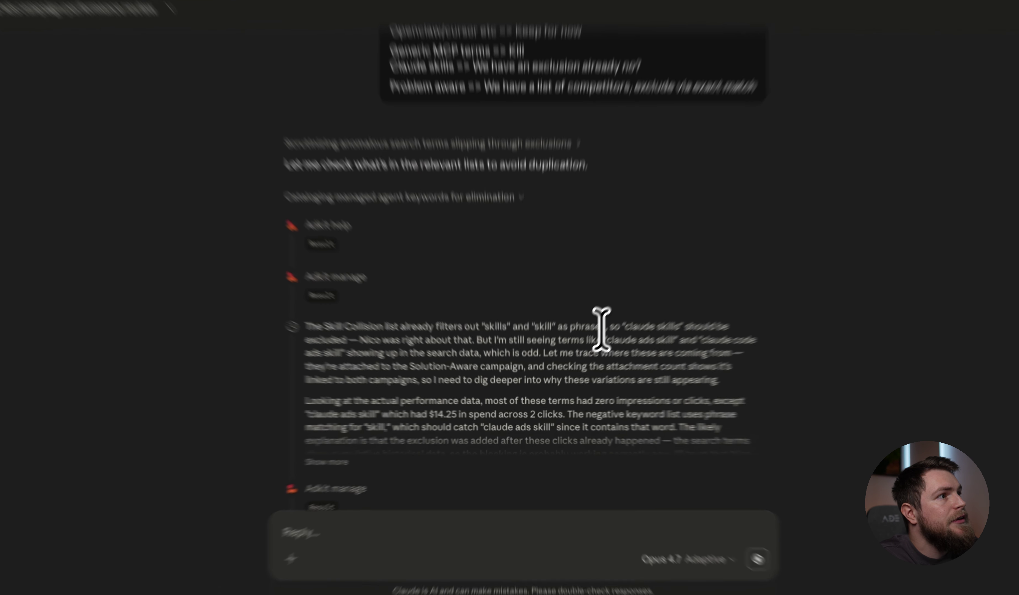
# Examine Claude's reasoning about the Skill Collision list and the "claude ads skill" terms against the submitted Claude skills question.
pyautogui.moveTo(594, 344); pyautogui.dragTo(649, 356)
pyautogui.click(461, 361)
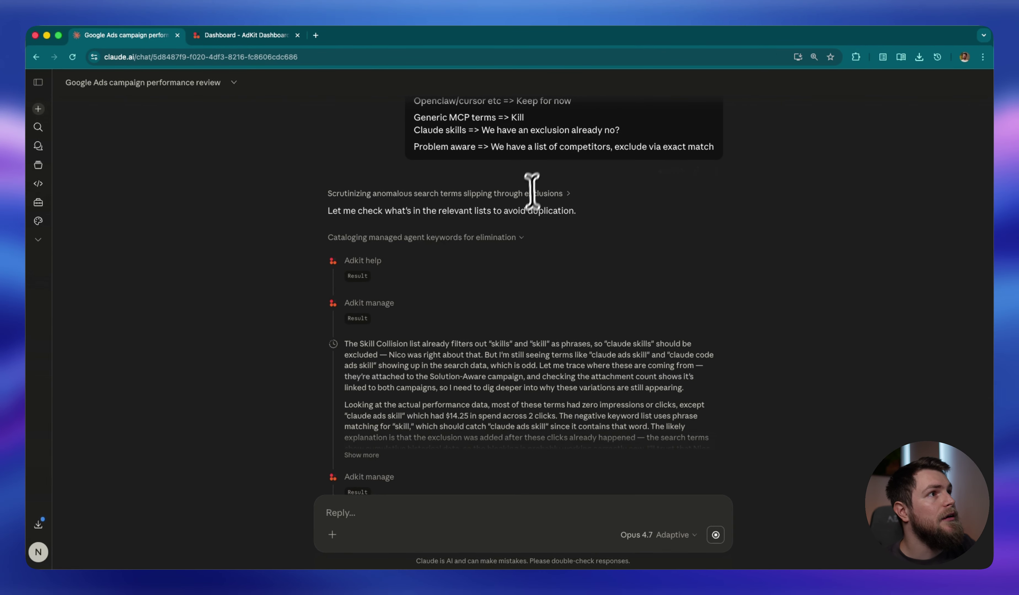
pyautogui.scroll(1, 531, 191)
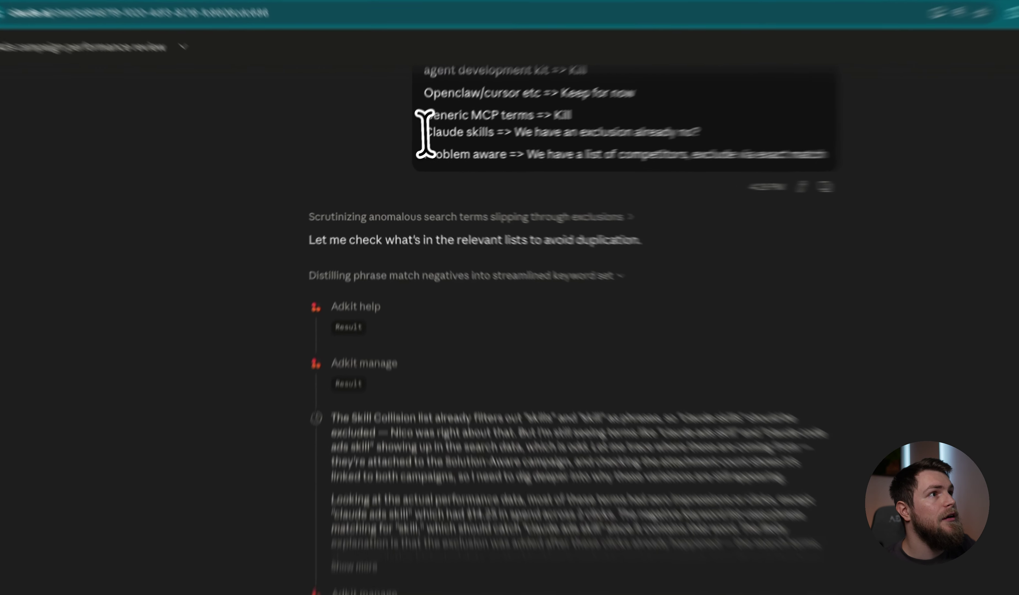
pyautogui.tripleClick(421, 148)
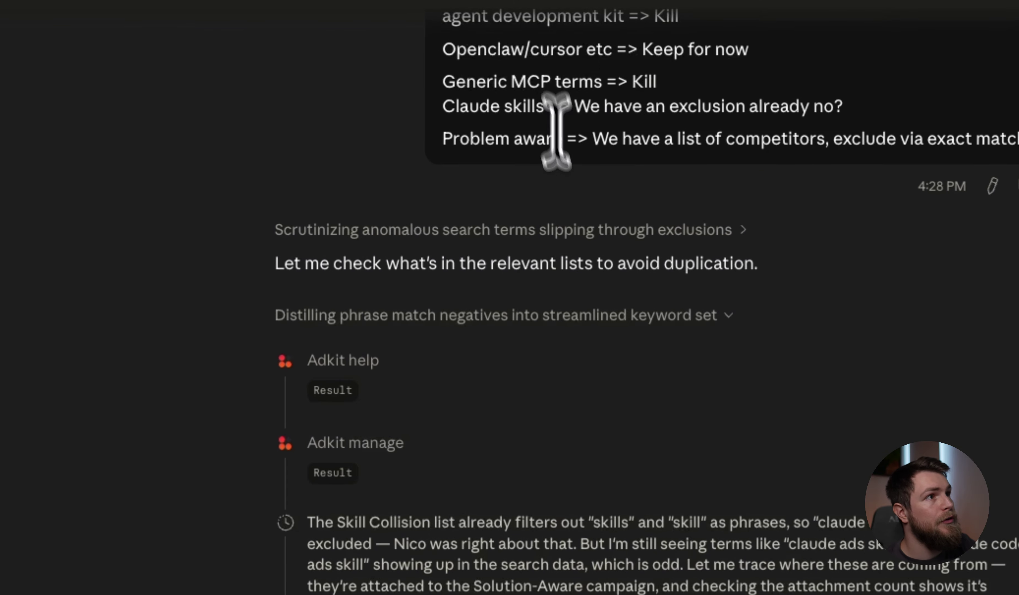
pyautogui.scroll(-3, 544, 184)
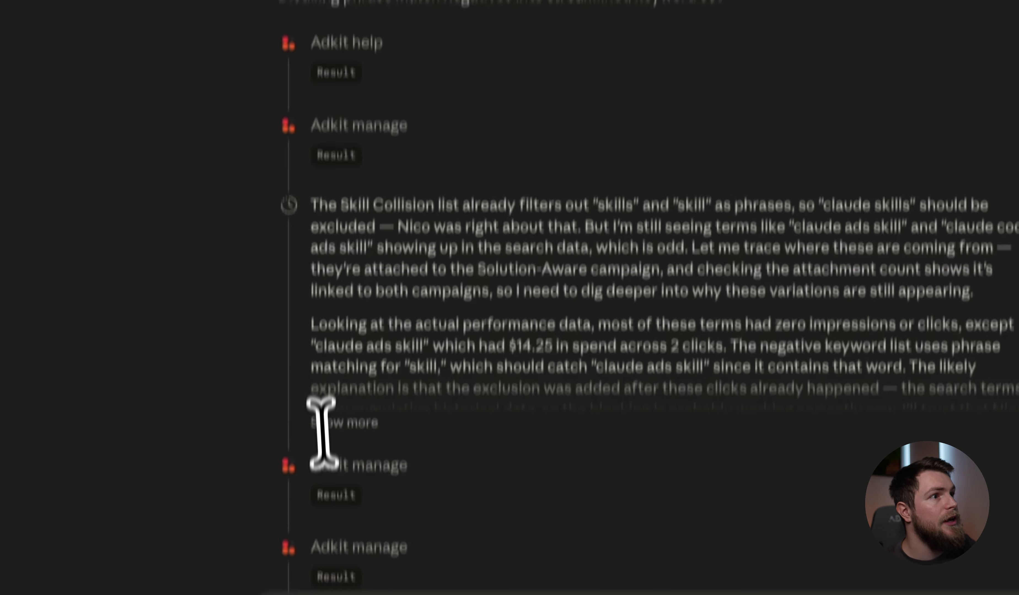
pyautogui.click(325, 425)
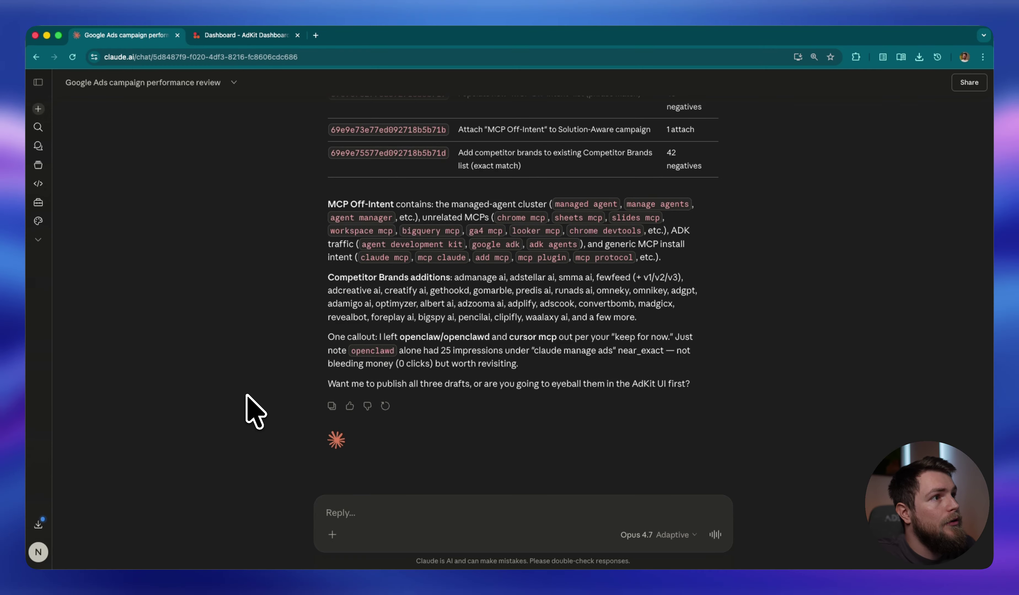
# Review the table of staged drafts in Claude's reply, including what each draft does and its count.
pyautogui.scroll(6, 247, 396)
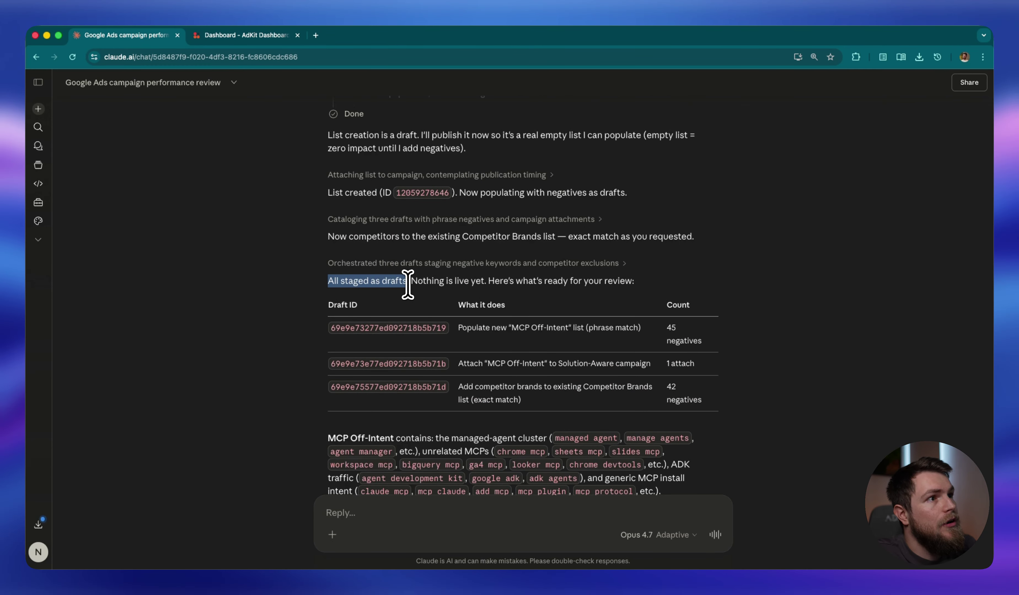
pyautogui.moveTo(408, 284); pyautogui.dragTo(410, 282)
pyautogui.click(250, 291)
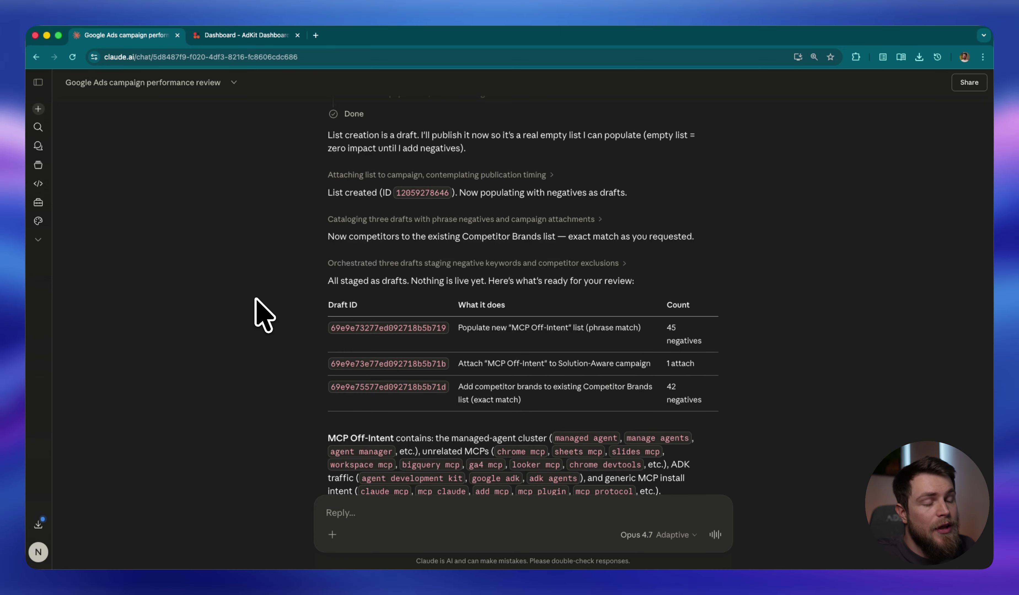
# Switch to the AdKit dashboard and reload Agent Drafts to load the newly staged drafts.
pyautogui.click(250, 37)
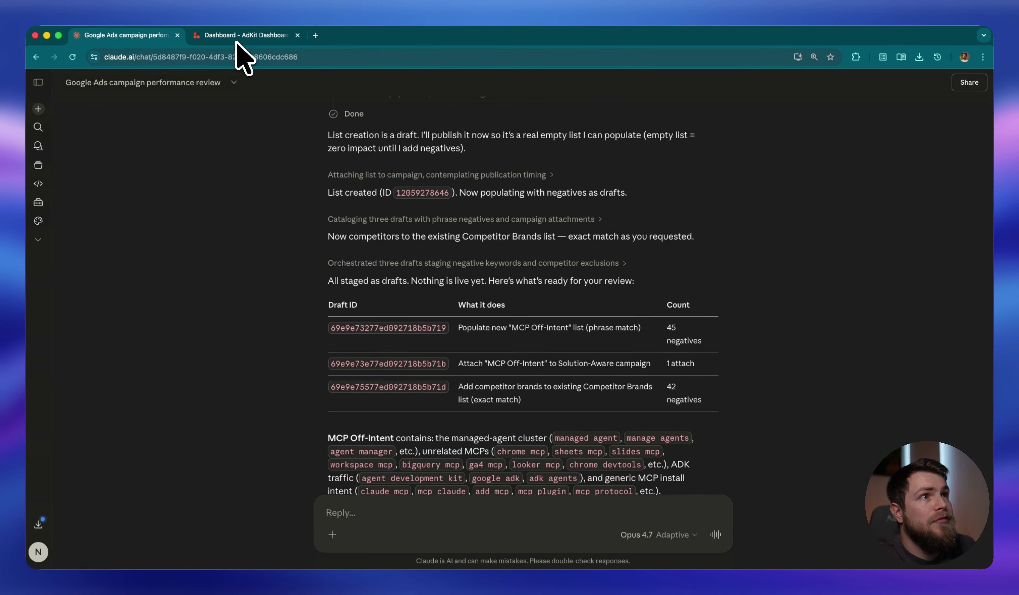
pyautogui.click(243, 36)
pyautogui.click(104, 37)
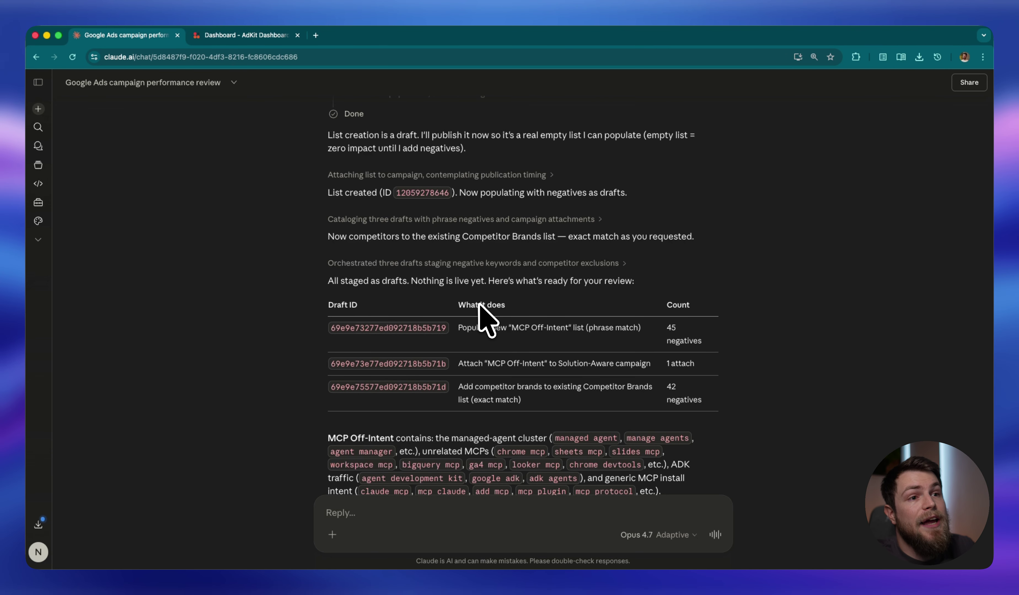
pyautogui.click(235, 36)
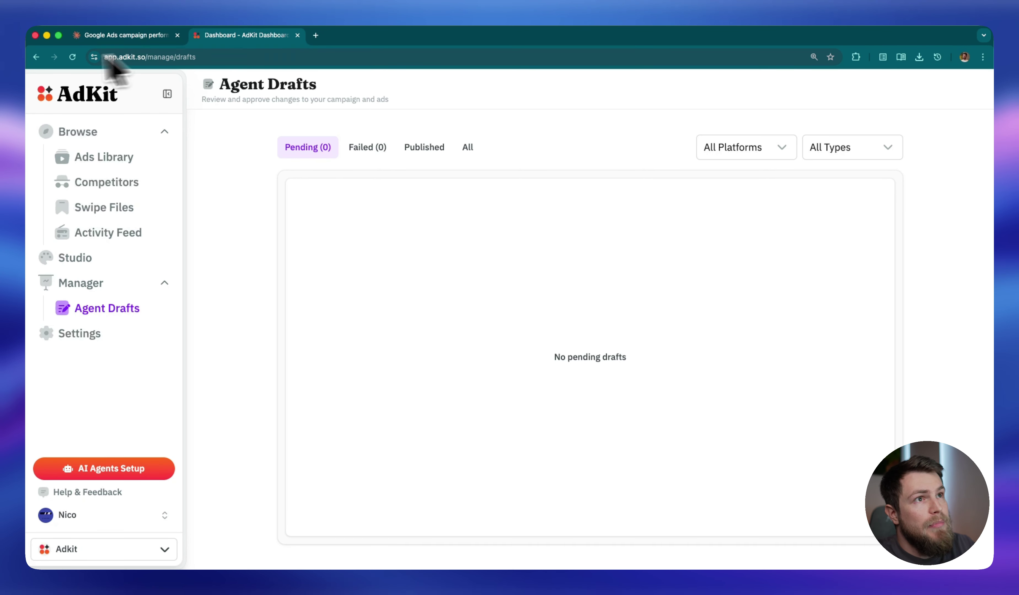
pyautogui.click(73, 57)
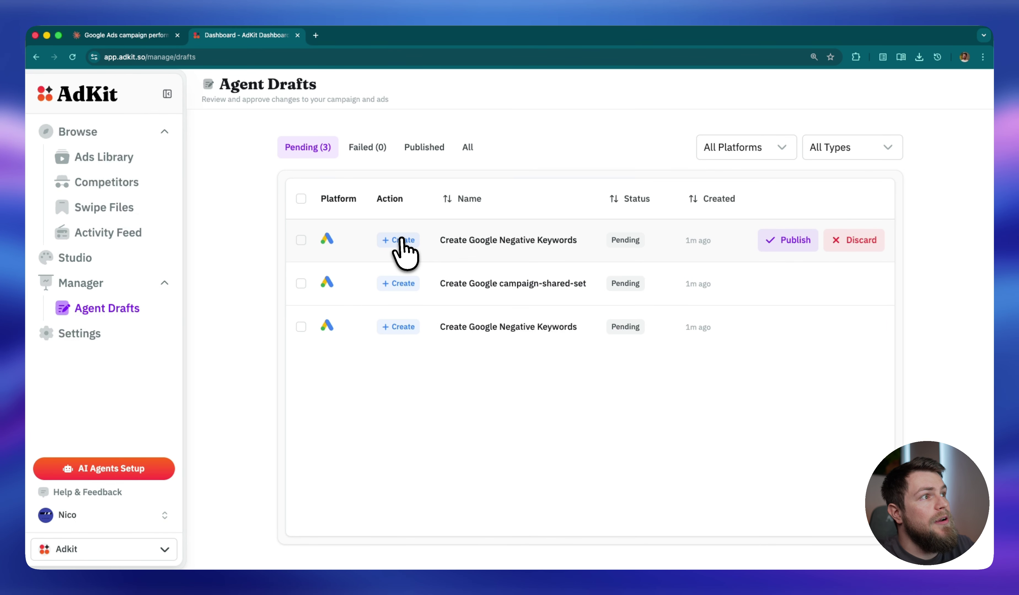
# Inspect the full list of exact-match competitor brands in the last pending Create Google Negative Keywords draft.
pyautogui.click(516, 328)
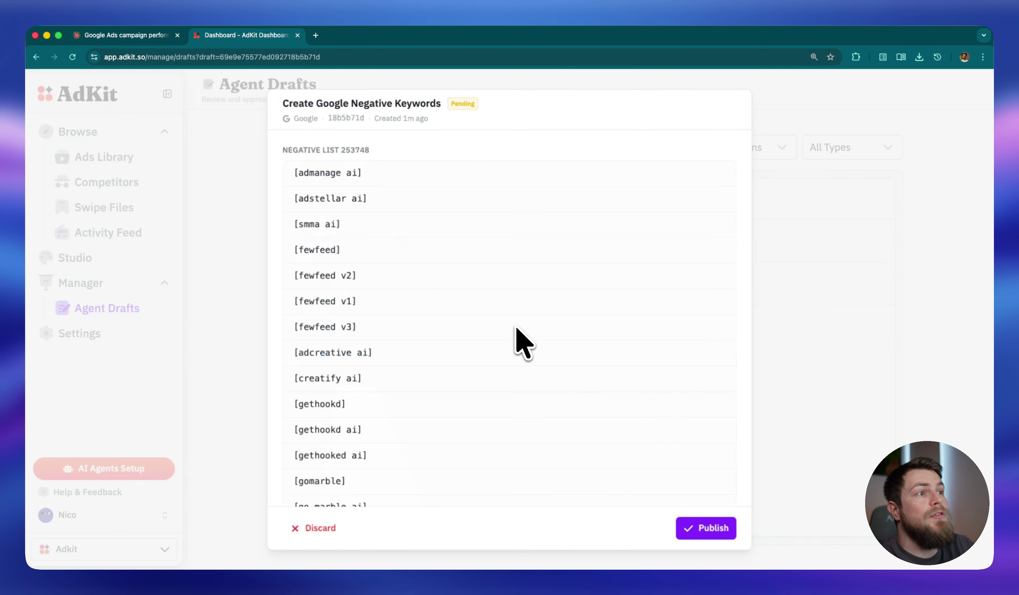
pyautogui.scroll(-10, 471, 336)
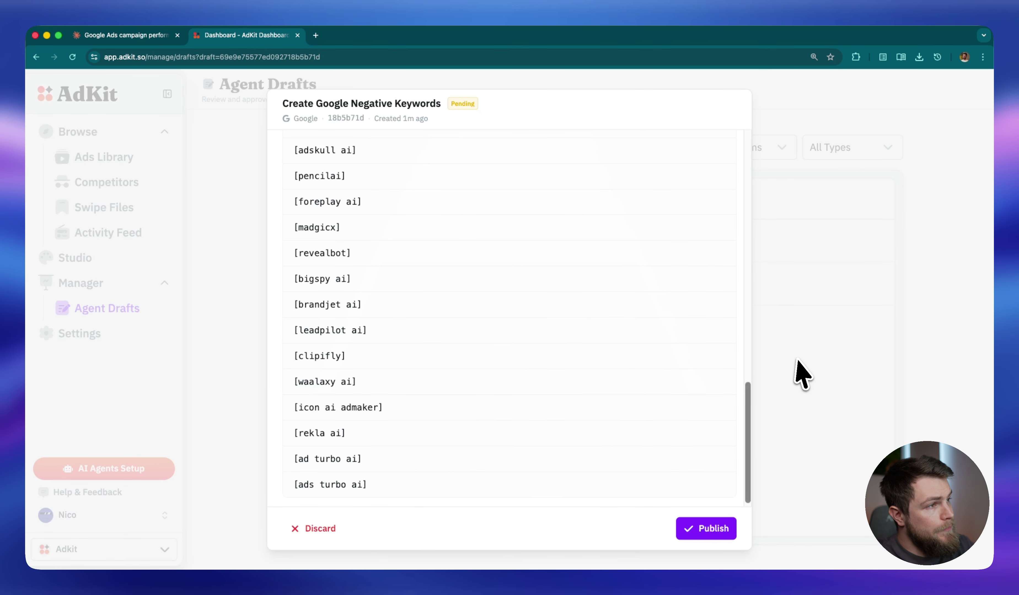
pyautogui.click(800, 370)
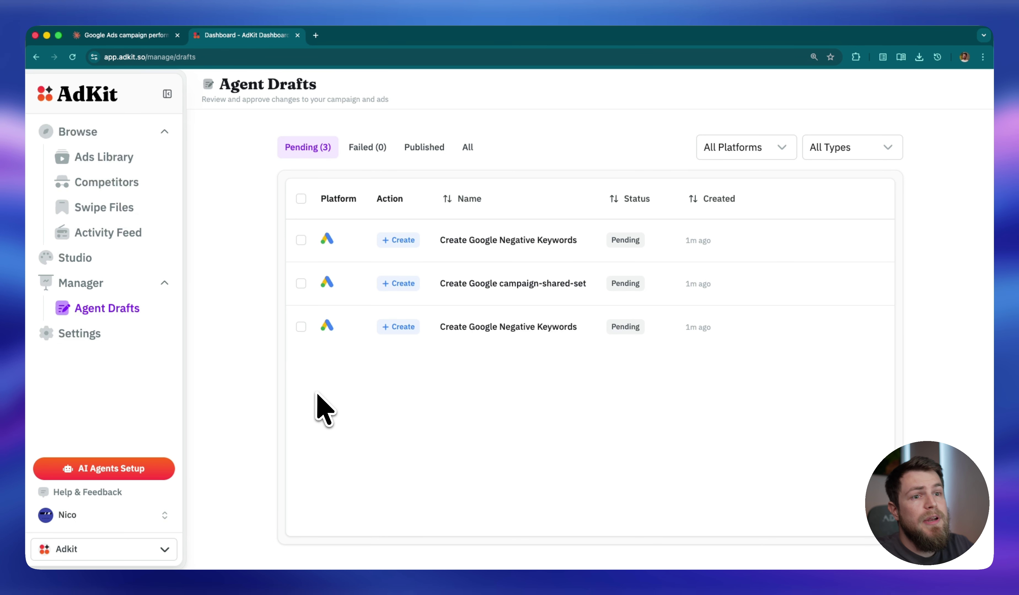
# Inspect the phrase-match negatives in the first pending draft and the list attachment in the Create Google campaign-shared-set draft.
pyautogui.click(136, 37)
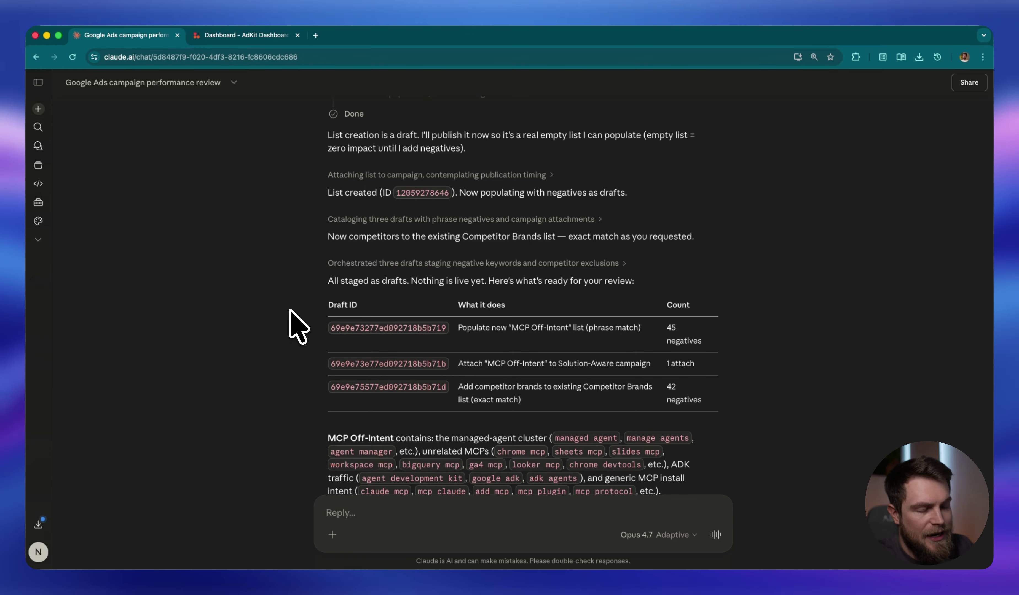
pyautogui.click(229, 36)
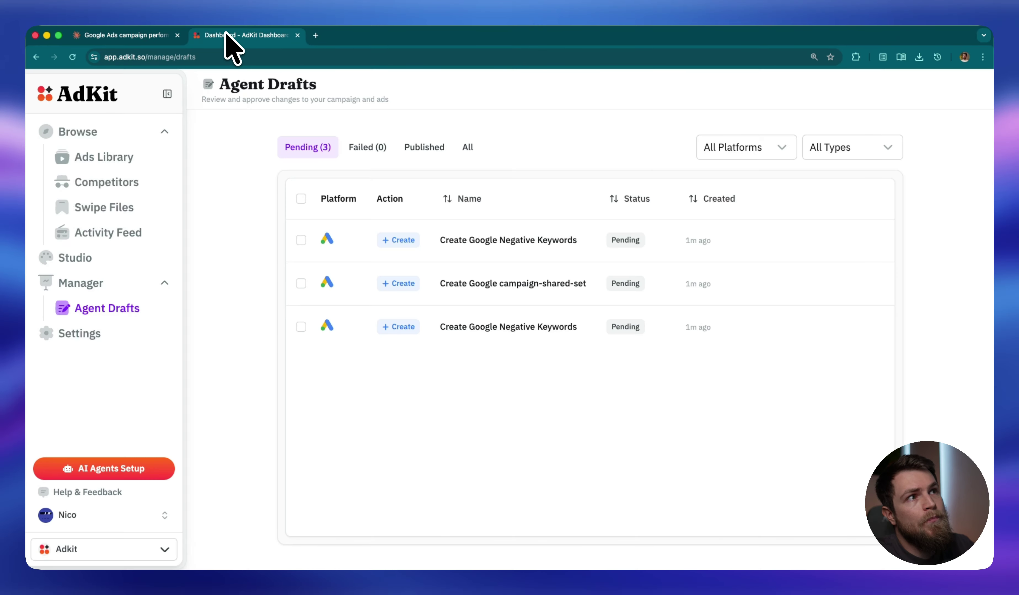
pyautogui.click(506, 240)
pyautogui.scroll(-10, 496, 327)
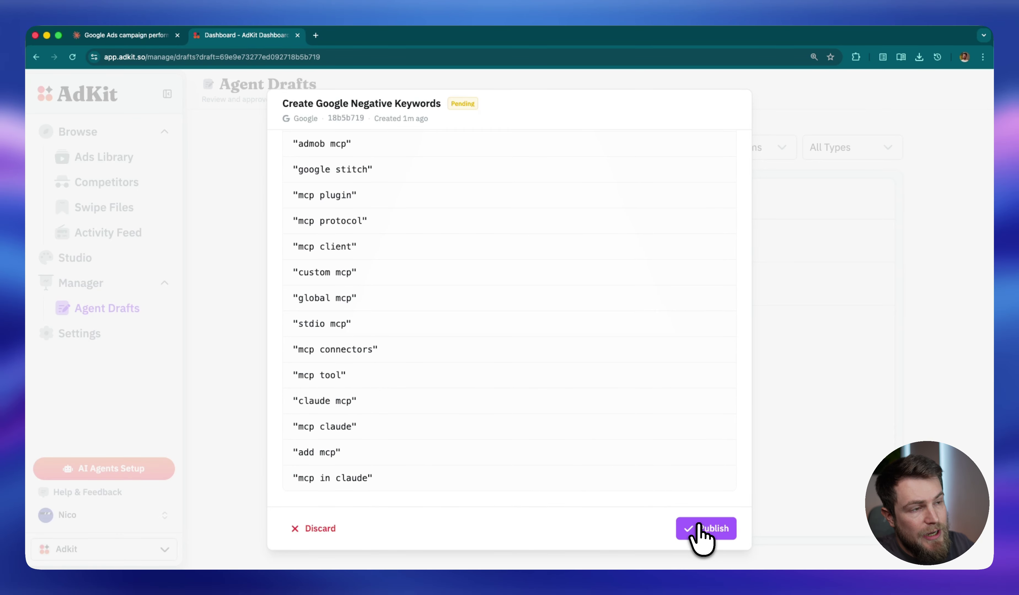
pyautogui.scroll(10, 602, 416)
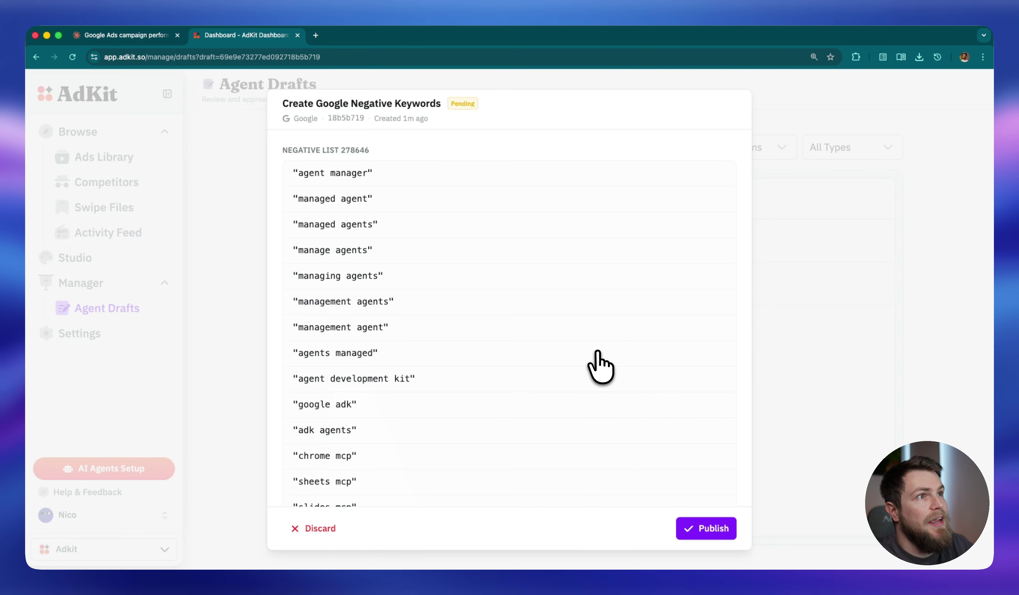
pyautogui.scroll(-10, 478, 309)
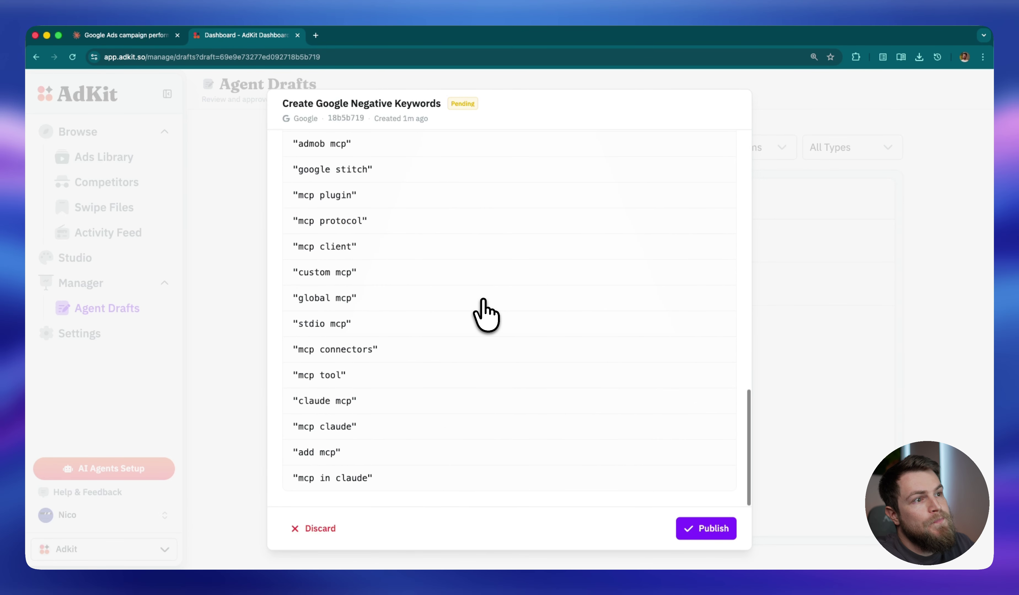
pyautogui.scroll(10, 485, 314)
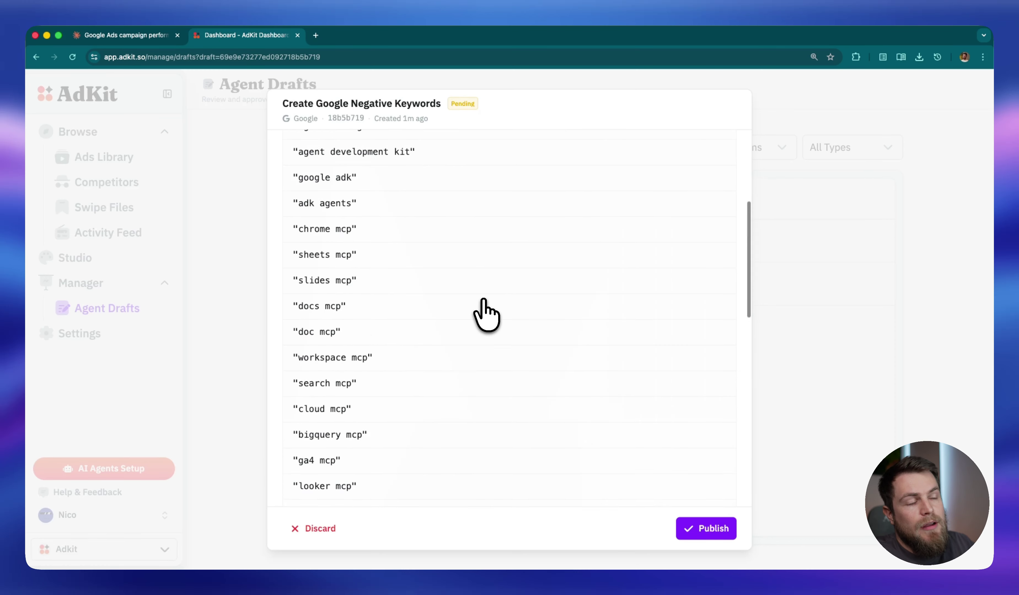
pyautogui.click(781, 258)
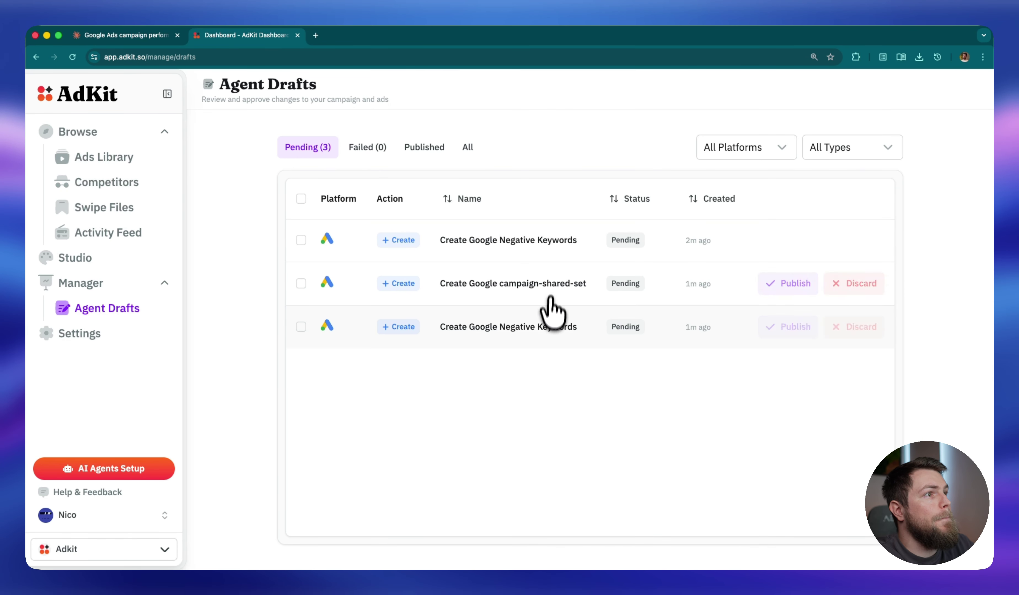
pyautogui.click(530, 300)
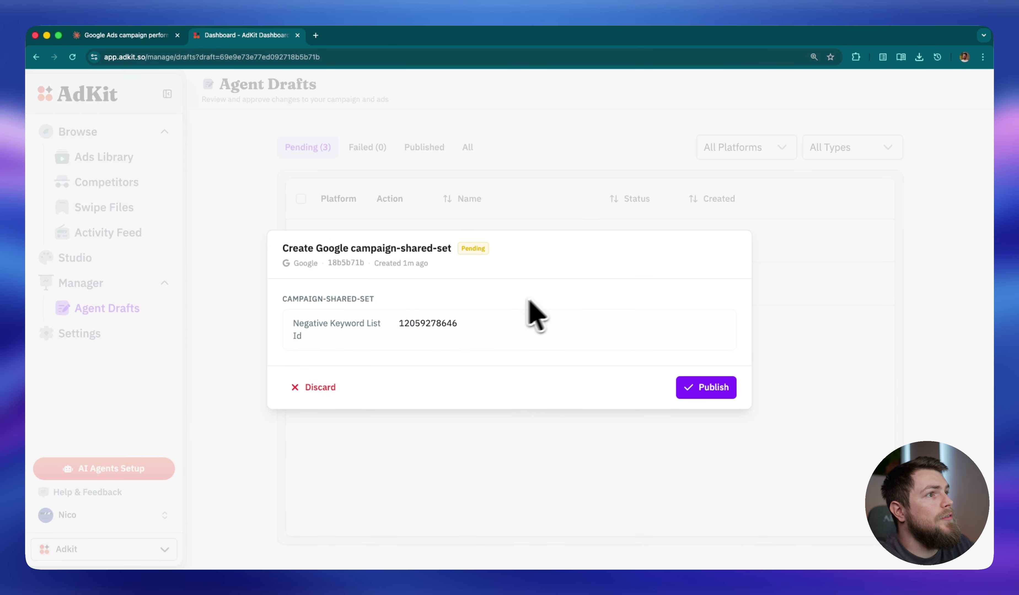
pyautogui.click(521, 456)
# Publish the Create Google Negative Keywords draft containing the exact-match competitor brands and close its details.
pyautogui.click(495, 328)
pyautogui.scroll(-10, 341, 302)
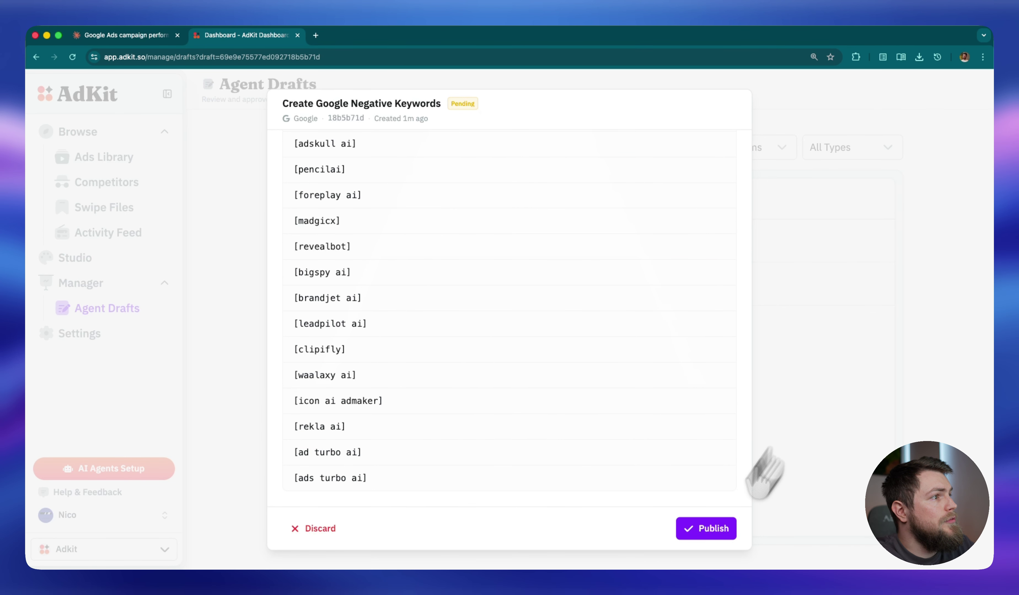
pyautogui.click(709, 530)
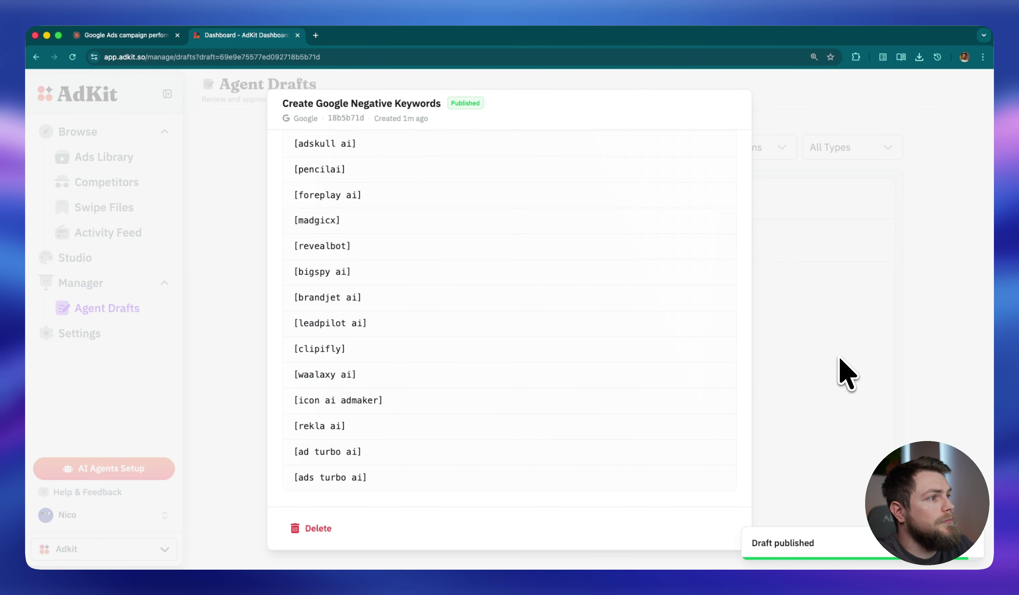
pyautogui.click(808, 397)
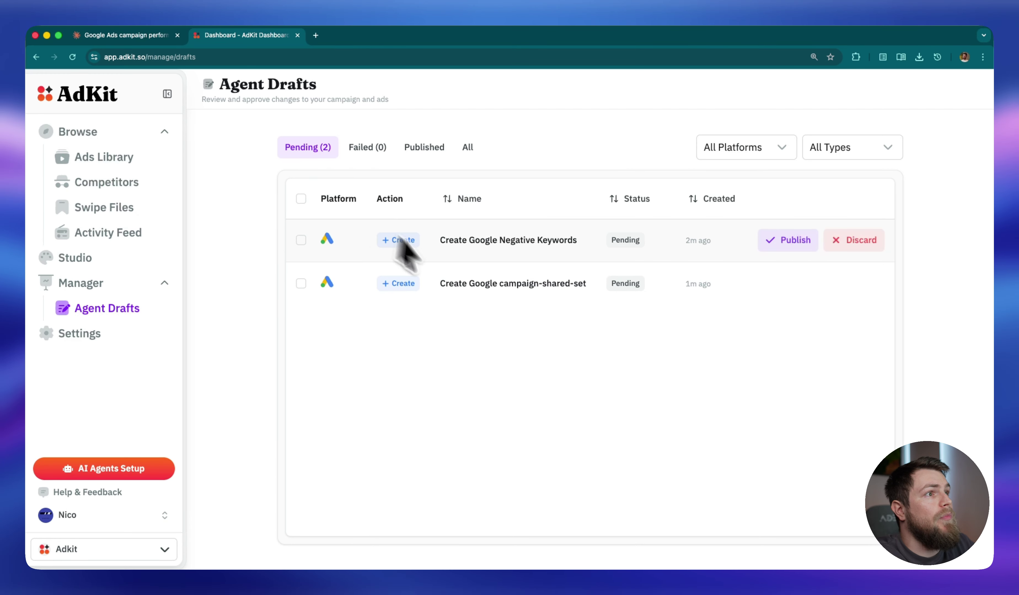
# Return to the Claude chat and review the staged drafts table, the MCP Off-Intent and Competitor Brands contents, and the openclaw callout.
pyautogui.click(133, 38)
pyautogui.scroll(-4, 477, 303)
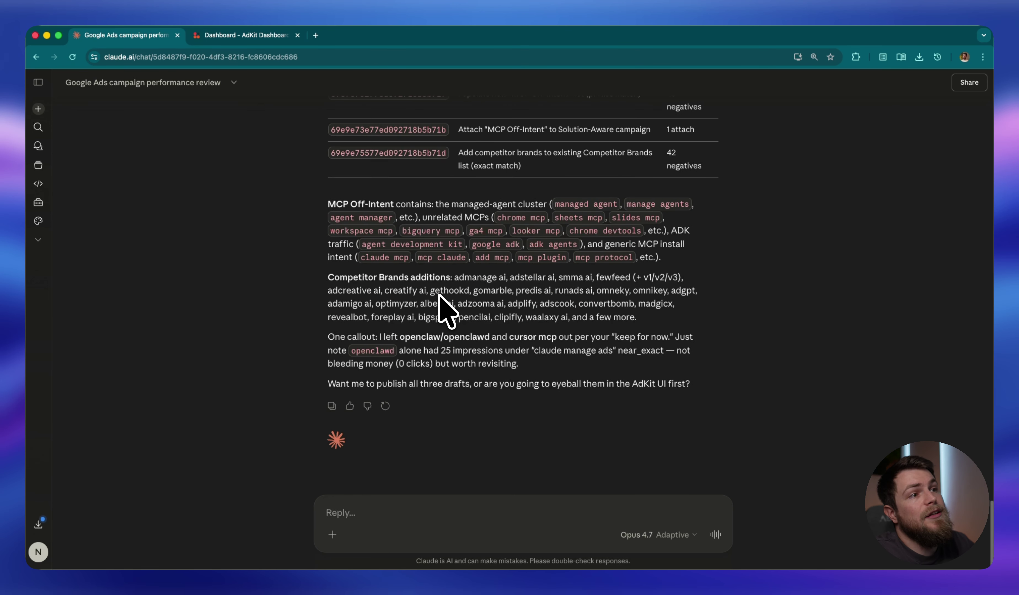
pyautogui.scroll(1, 450, 315)
pyautogui.scroll(1, 441, 300)
pyautogui.scroll(-2, 446, 313)
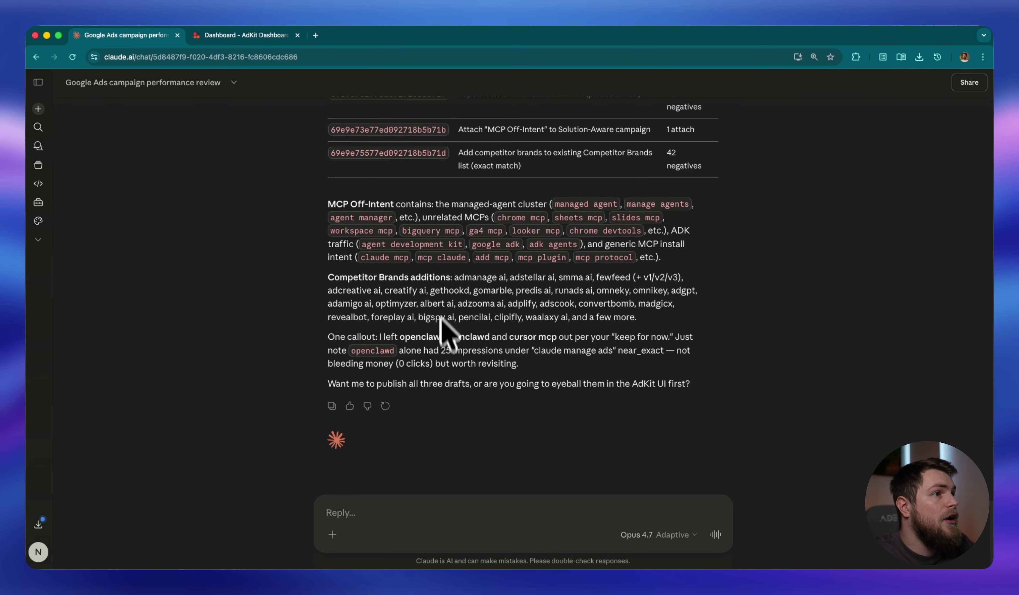
pyautogui.scroll(5, 442, 348)
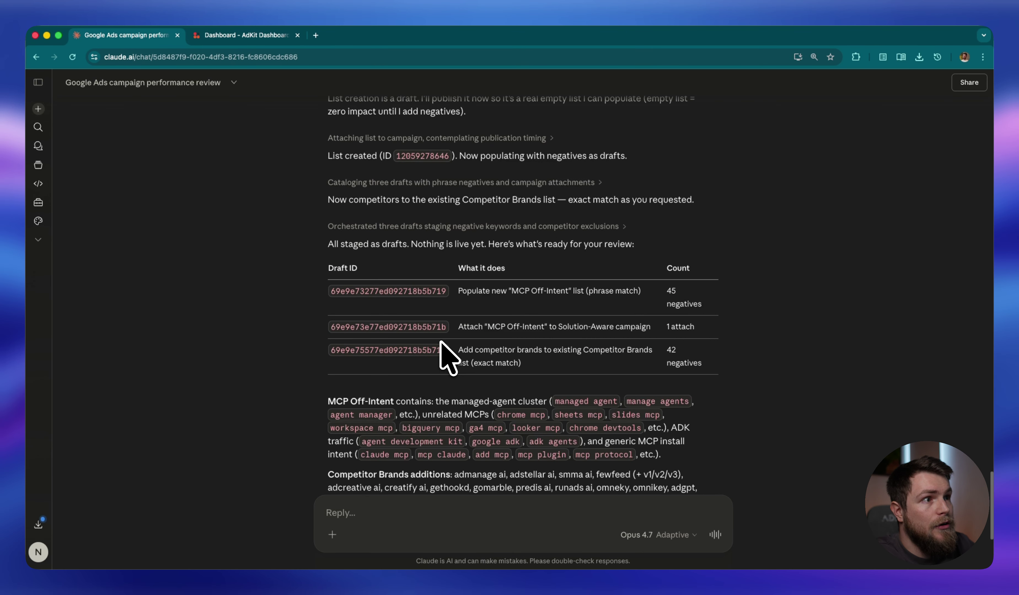
pyautogui.scroll(-5, 443, 348)
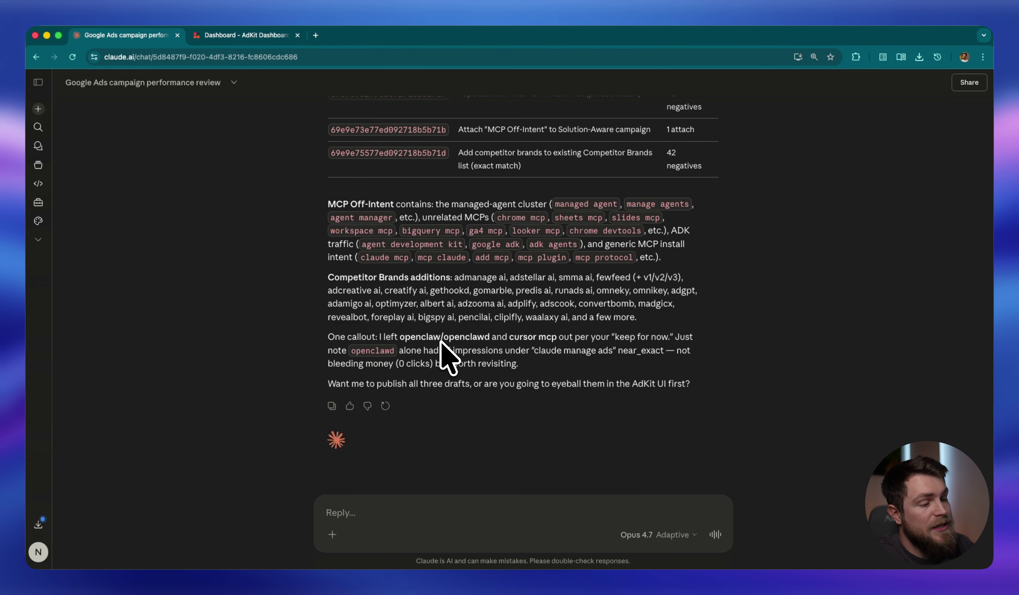